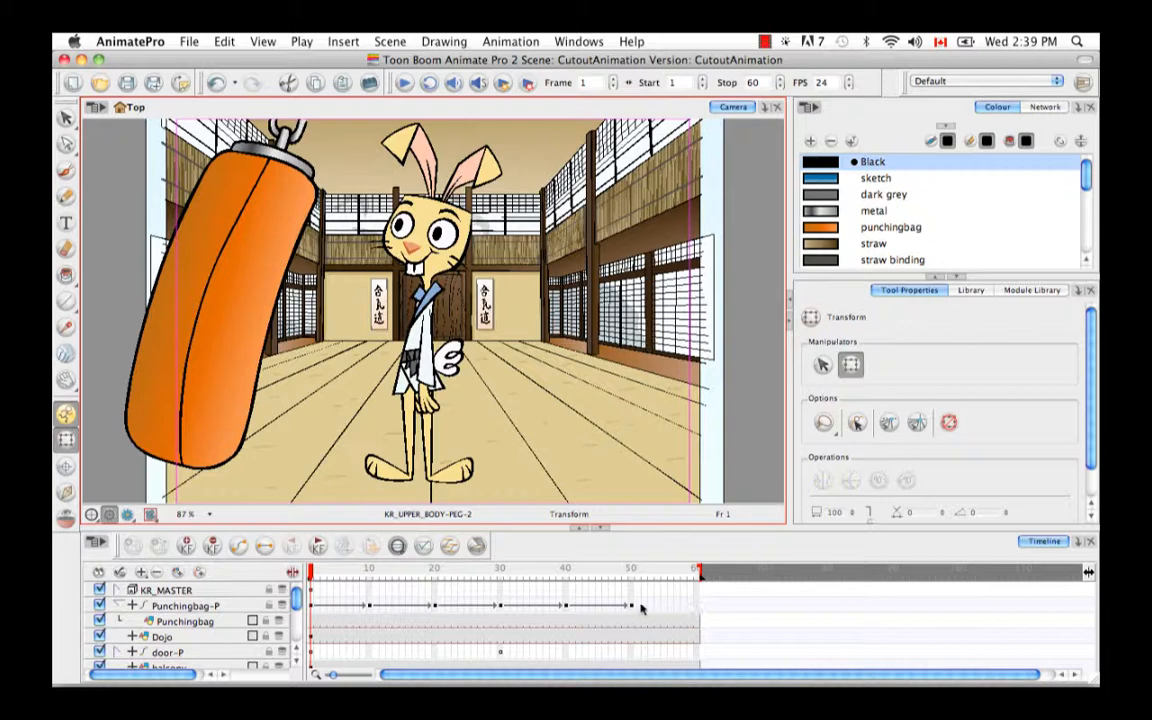
# - Extend the end of the scene to frame 96
pyautogui.moveTo(699, 572); pyautogui.dragTo(936, 572)
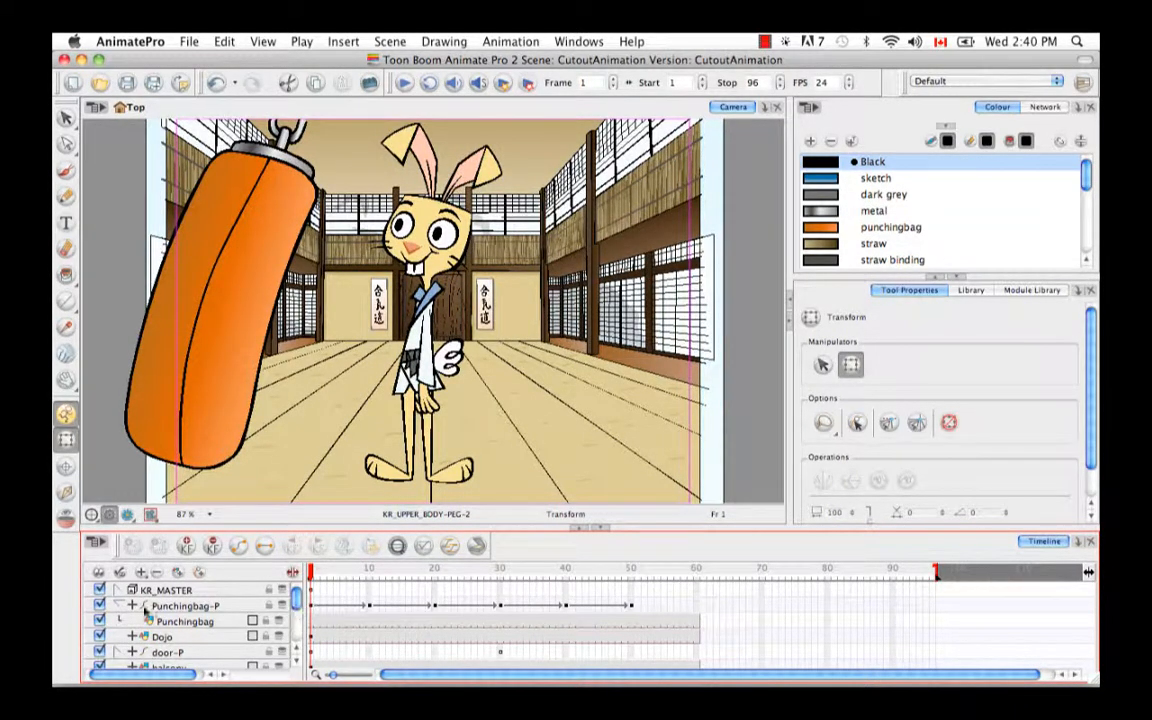
# - Hide all layers and re-enable only the Moutains02 and sky layers
pyautogui.click(98, 573)
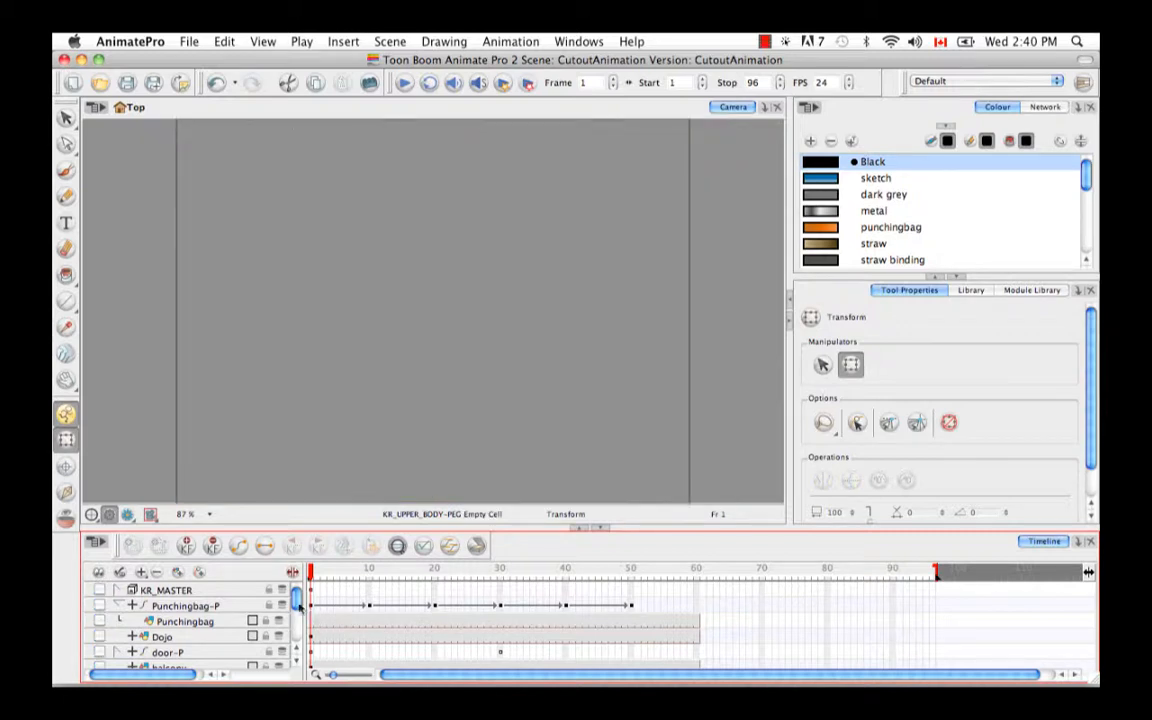
pyautogui.moveTo(296, 600); pyautogui.dragTo(295, 627)
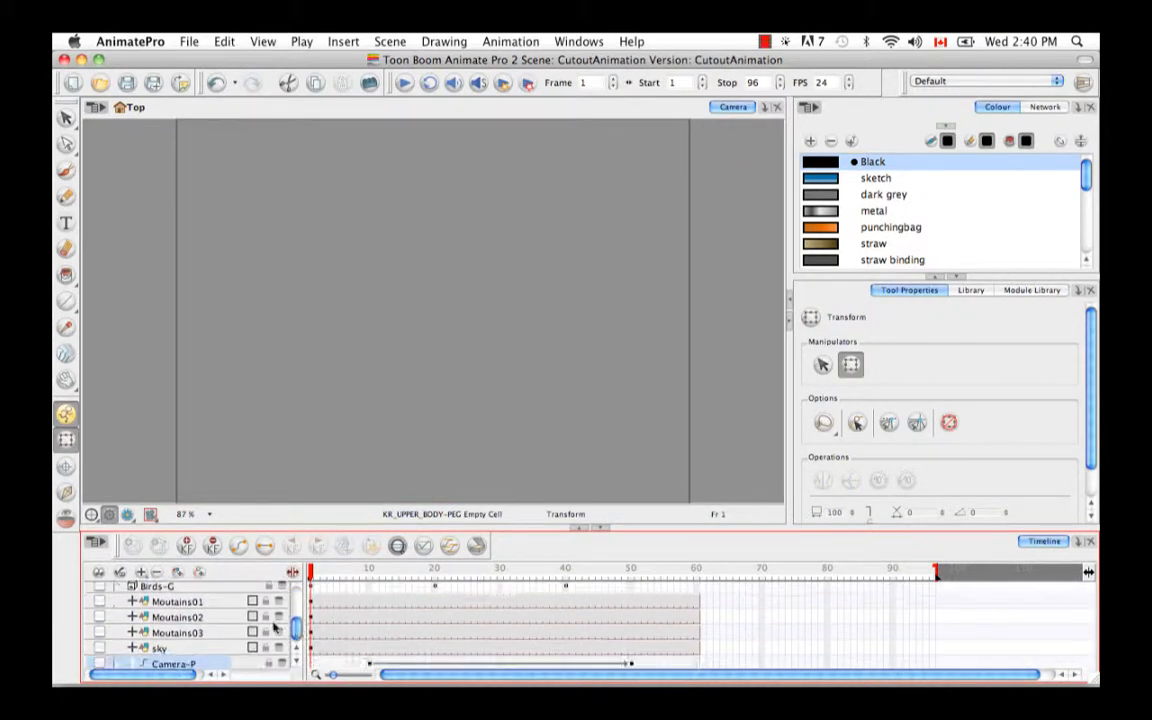
pyautogui.click(99, 617)
pyautogui.click(99, 648)
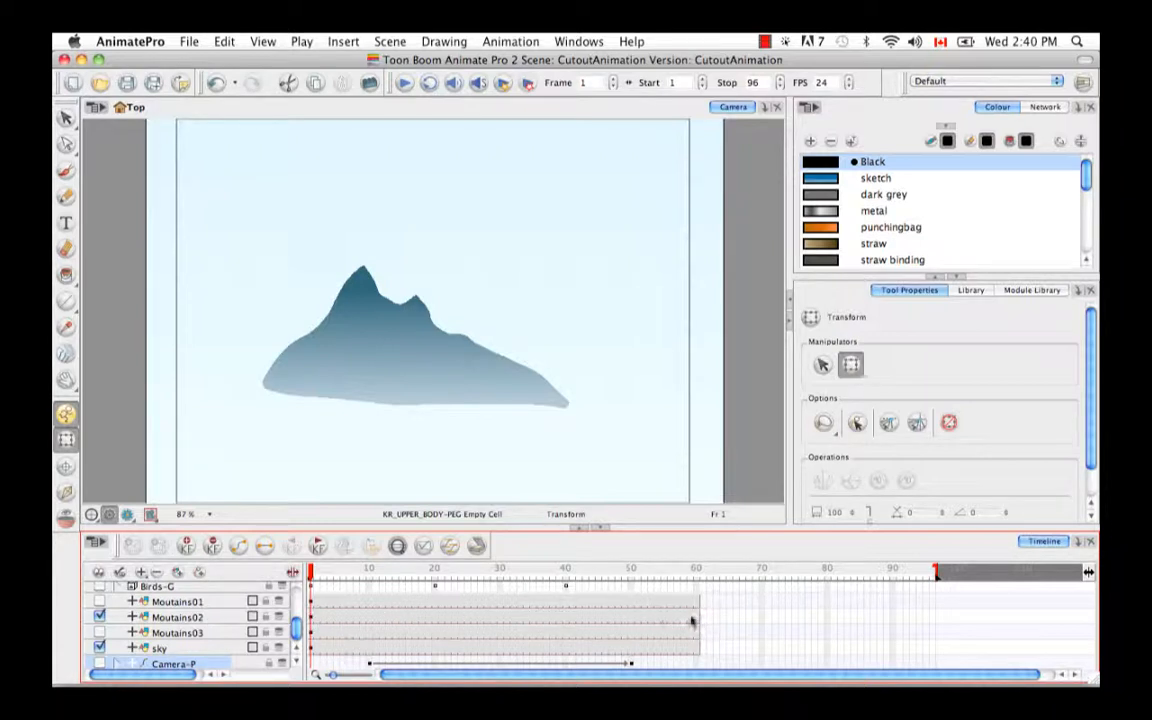
# - Brush a black test scribble on the Moutains02 drawing at frame 9, check it through frame 38, and undo the stroke
pyautogui.click(362, 620)
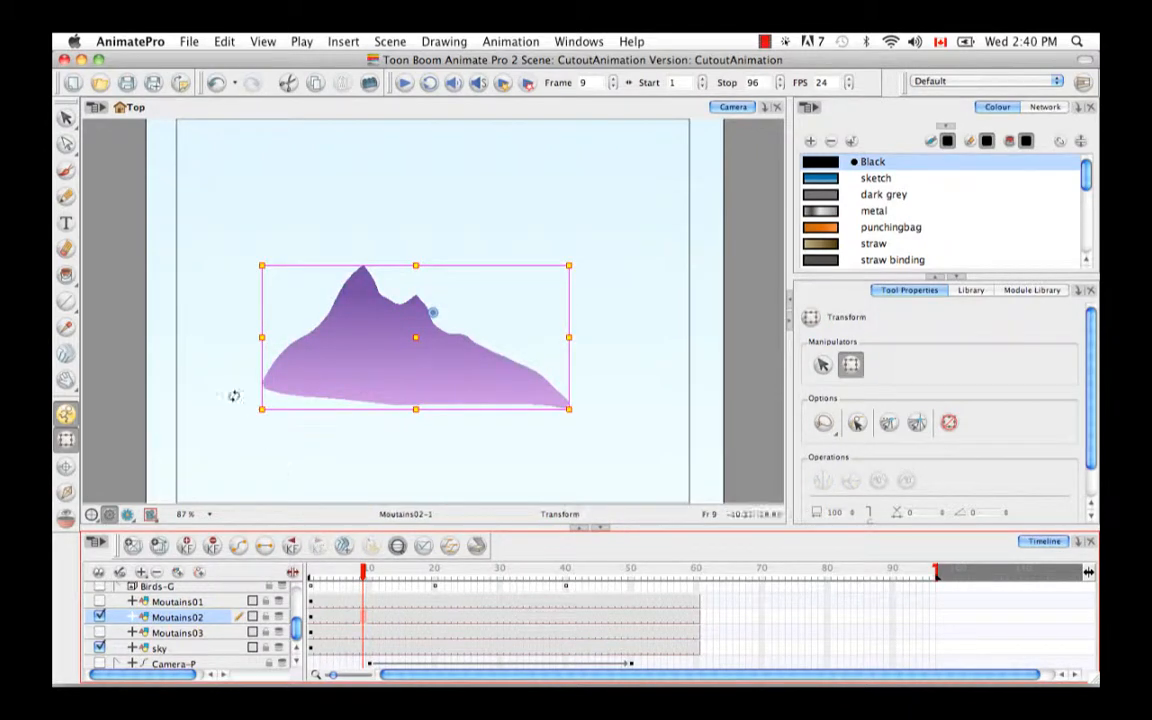
pyautogui.click(66, 170)
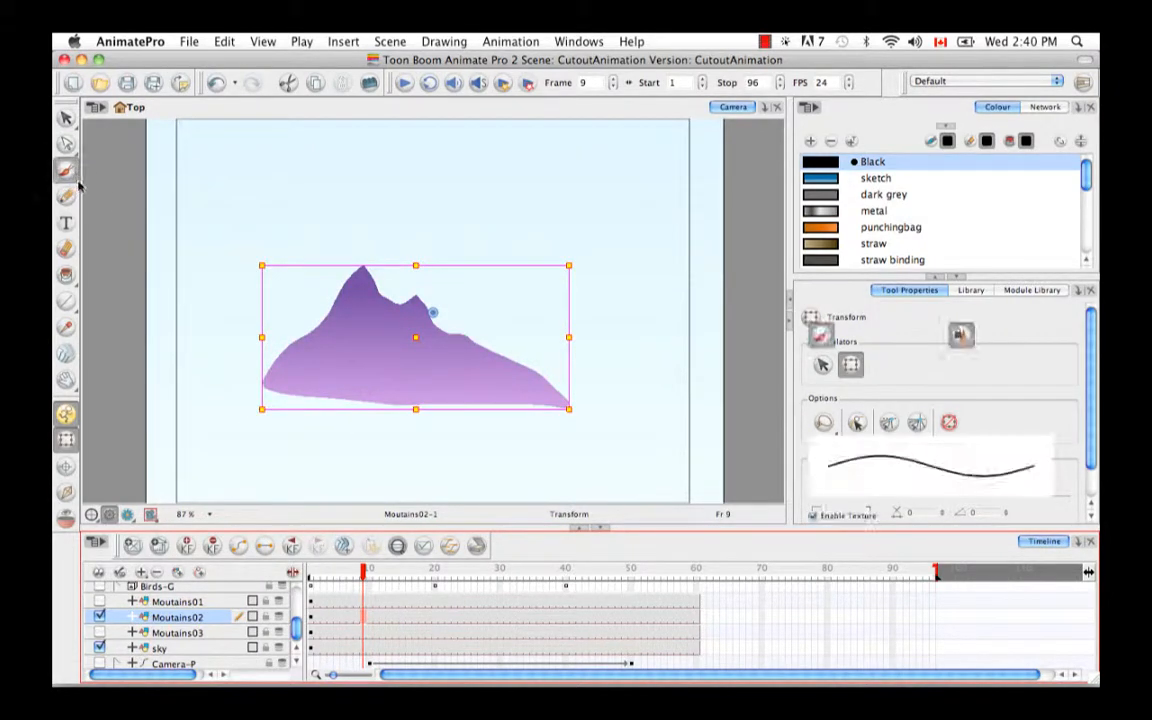
pyautogui.moveTo(367, 346)
pyautogui.mouseDown()
pyautogui.moveTo(371, 364)
pyautogui.moveTo(404, 376)
pyautogui.moveTo(460, 378)
pyautogui.mouseUp()
pyautogui.moveTo(364, 572); pyautogui.dragTo(555, 586)
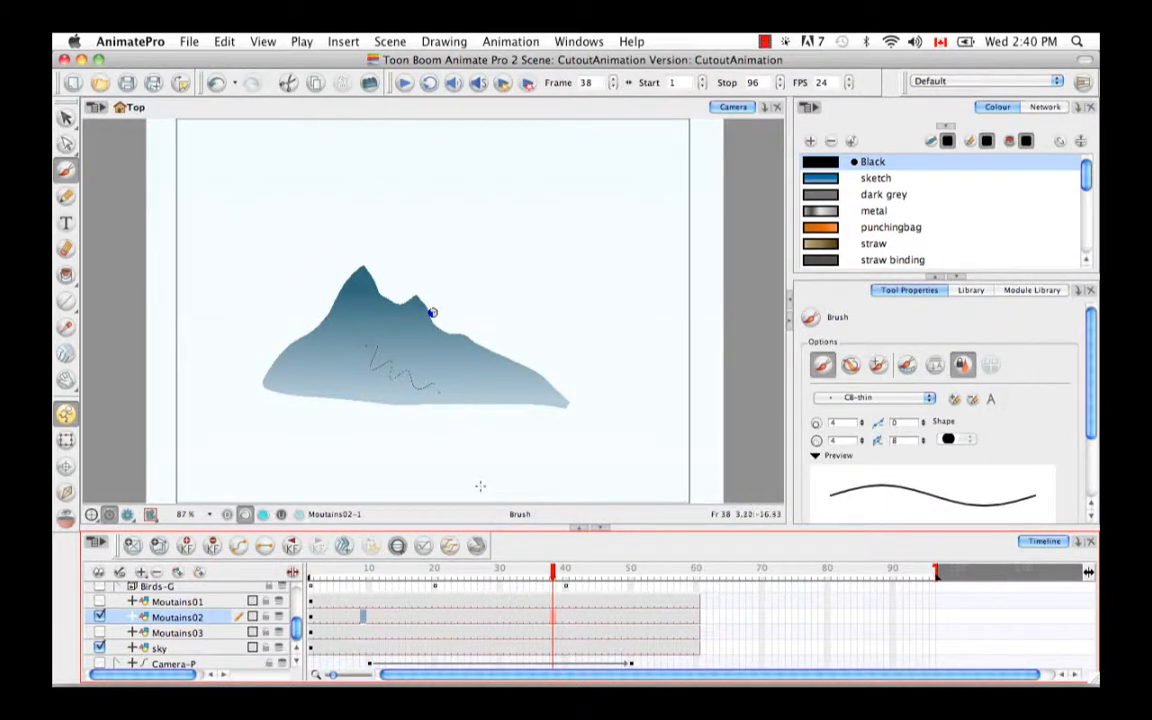
pyautogui.press('super+z')
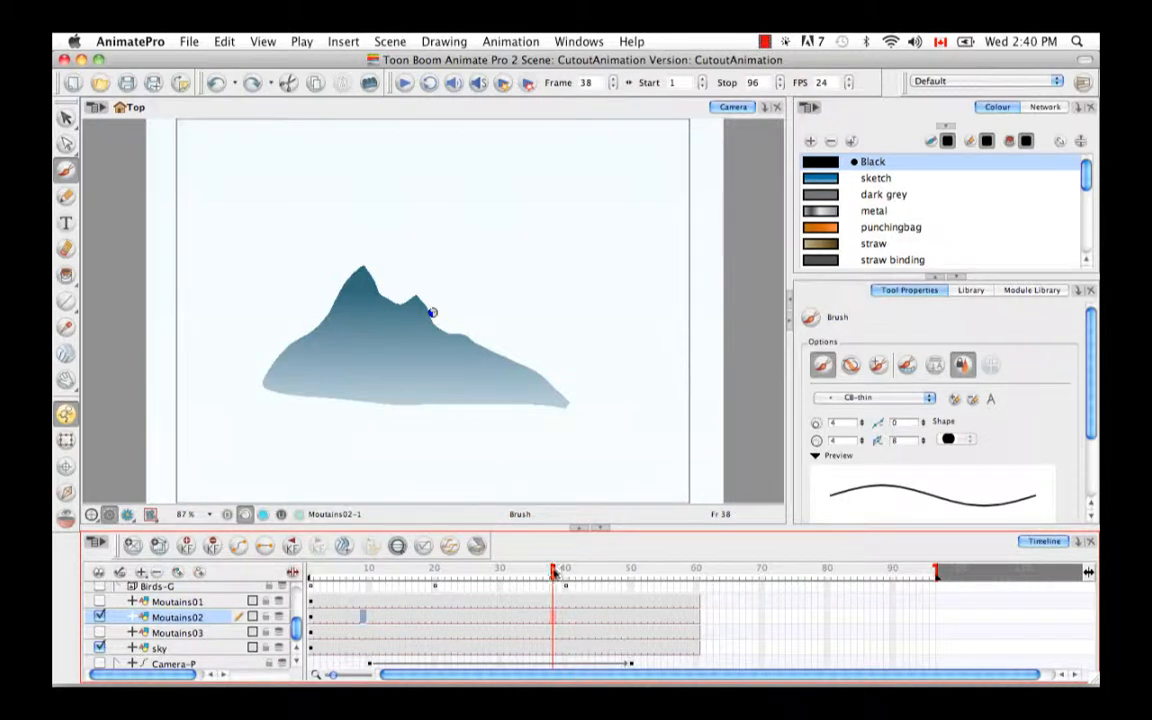
# - Duplicate the Moutains02 drawing at the selected frame 9 cell
pyautogui.moveTo(552, 570); pyautogui.dragTo(435, 581)
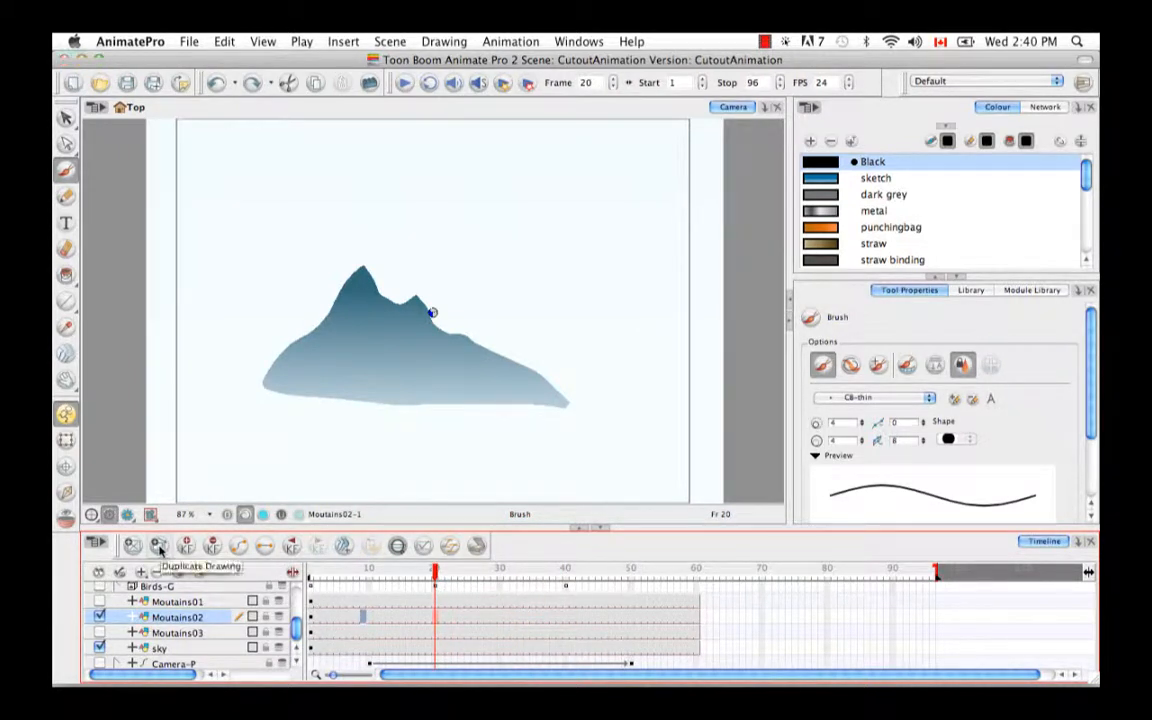
pyautogui.click(159, 546)
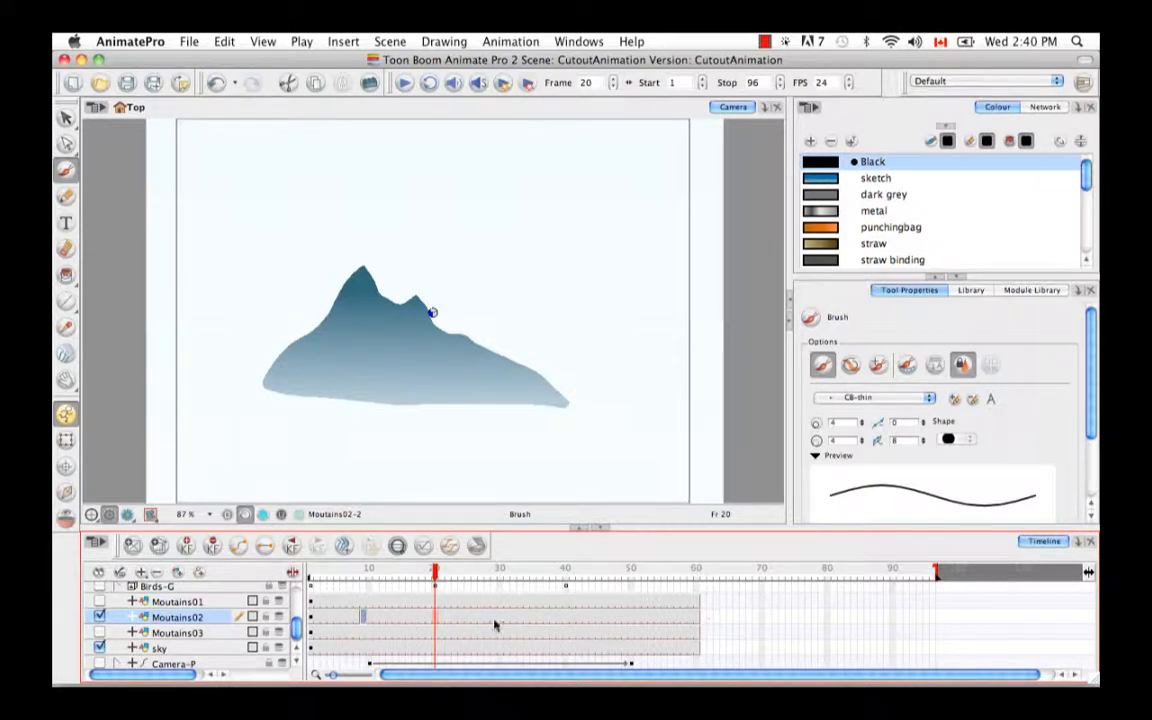
# - Examine the exposures of the original and duplicated Moutains02 drawings from frame 1 to frame 60
pyautogui.click(311, 576)
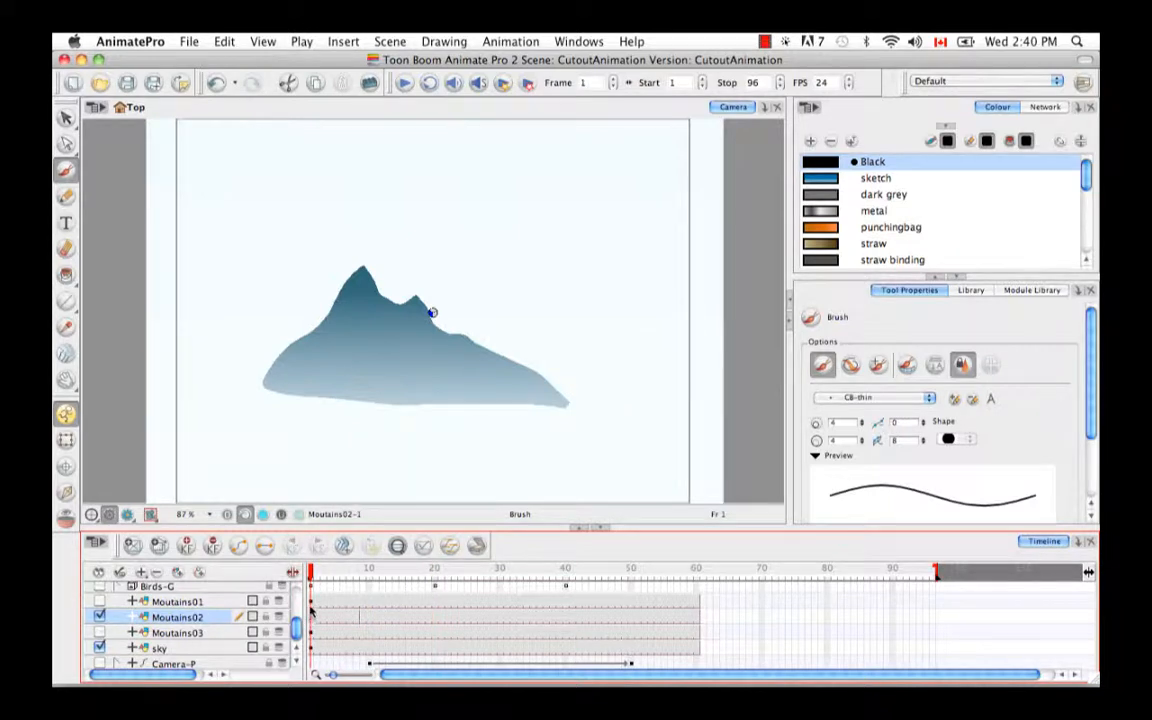
pyautogui.moveTo(311, 576); pyautogui.dragTo(356, 576)
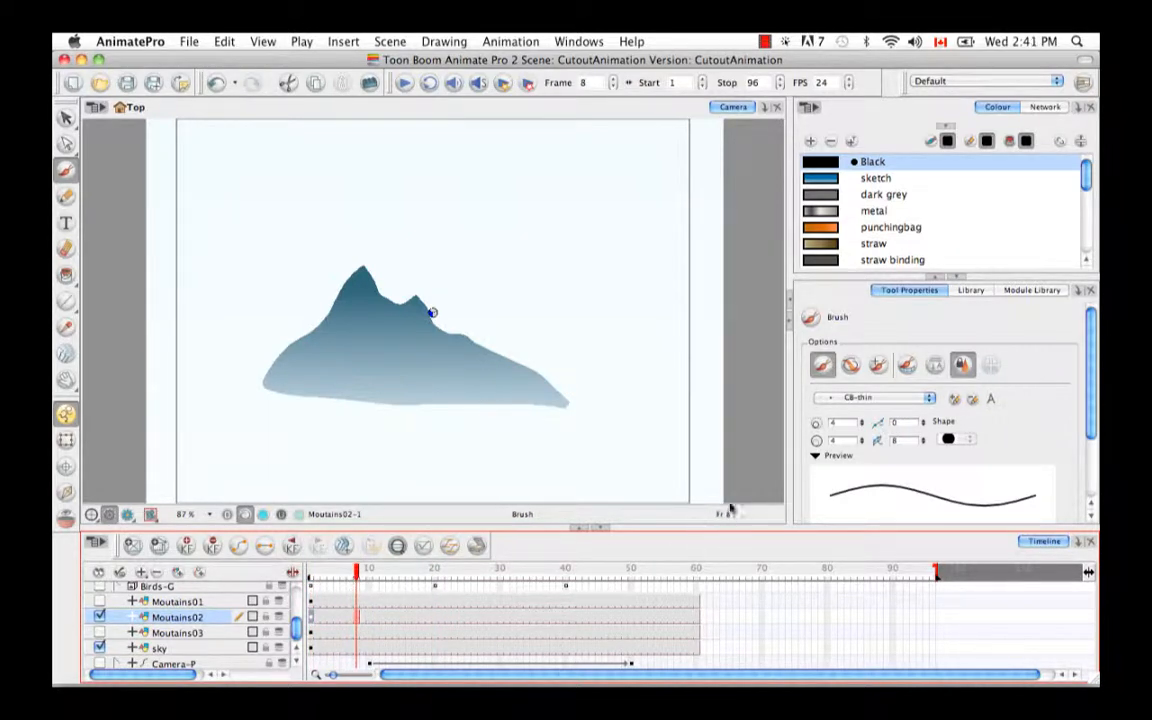
pyautogui.click(363, 620)
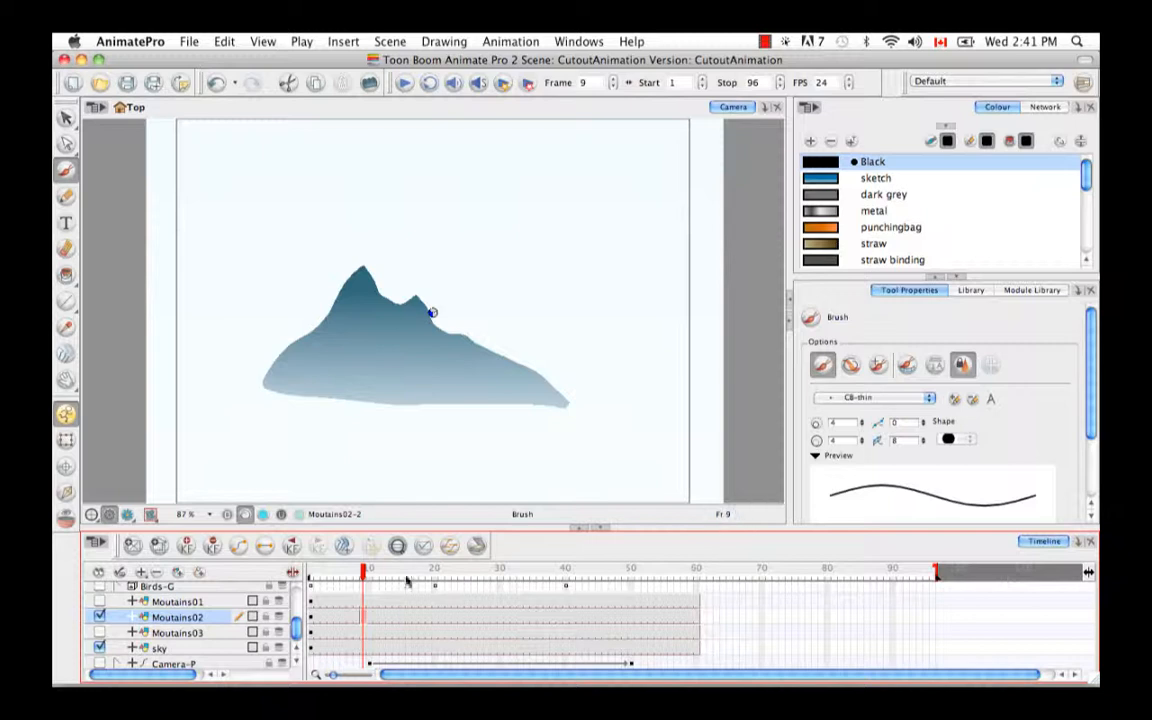
pyautogui.click(370, 572)
pyautogui.moveTo(378, 574); pyautogui.dragTo(694, 577)
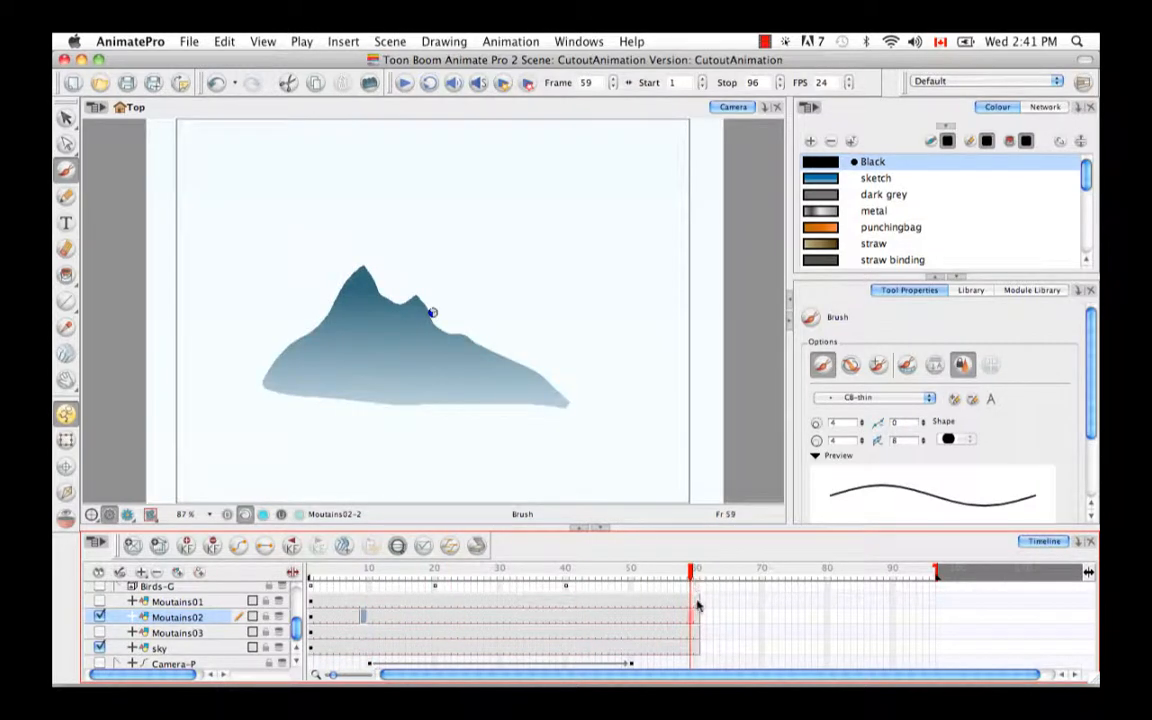
pyautogui.click(698, 606)
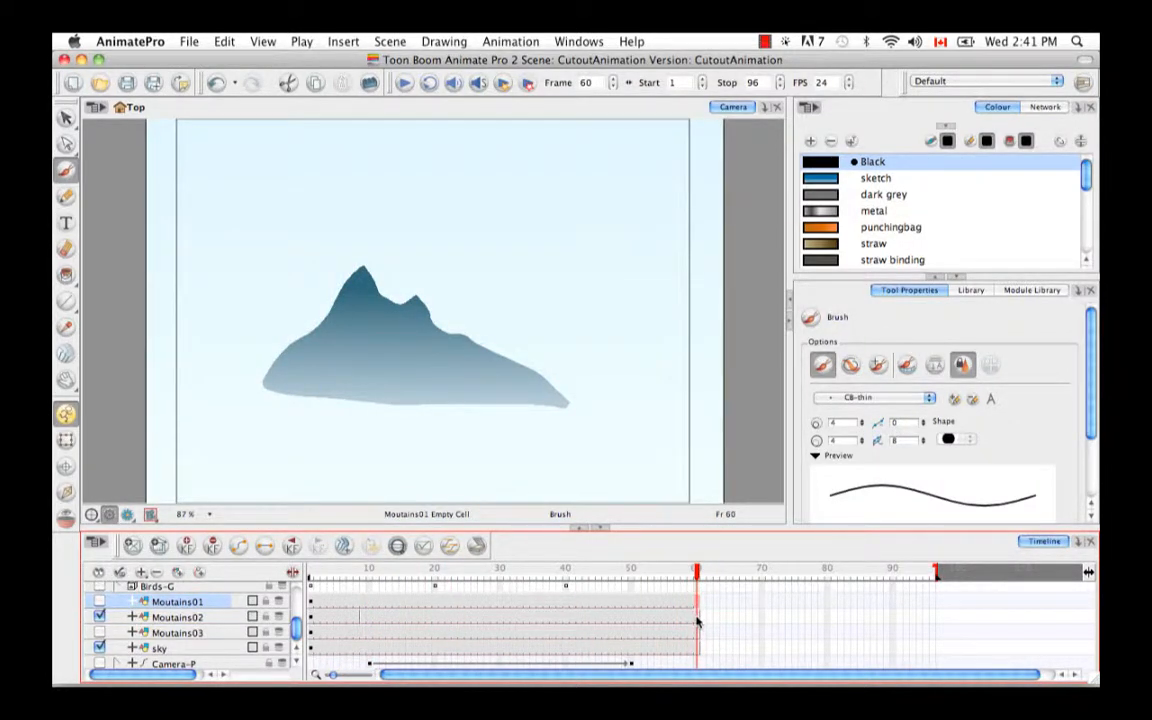
pyautogui.click(698, 621)
# - Brush a test scribble on the duplicated Moutains02 drawing at frame 14, compare frames 7 and 10, and undo the stroke
pyautogui.moveTo(628, 572); pyautogui.dragTo(395, 572)
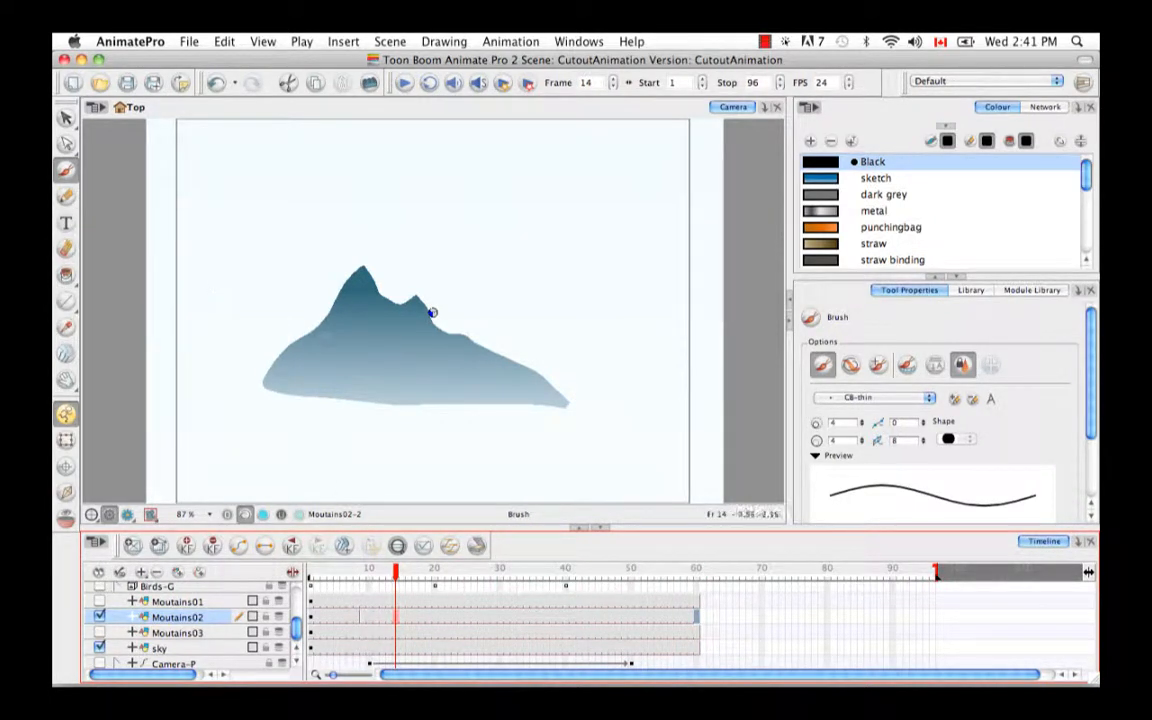
pyautogui.moveTo(361, 321); pyautogui.dragTo(368, 336)
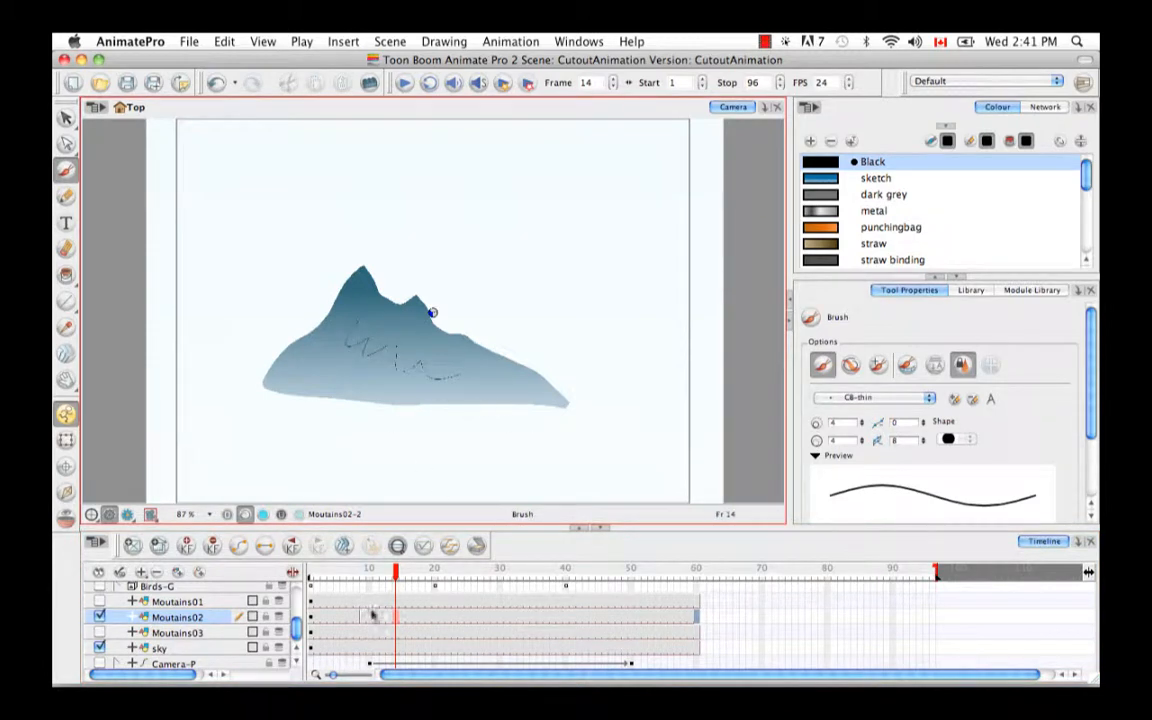
pyautogui.click(368, 577)
pyautogui.moveTo(368, 578); pyautogui.dragTo(350, 578)
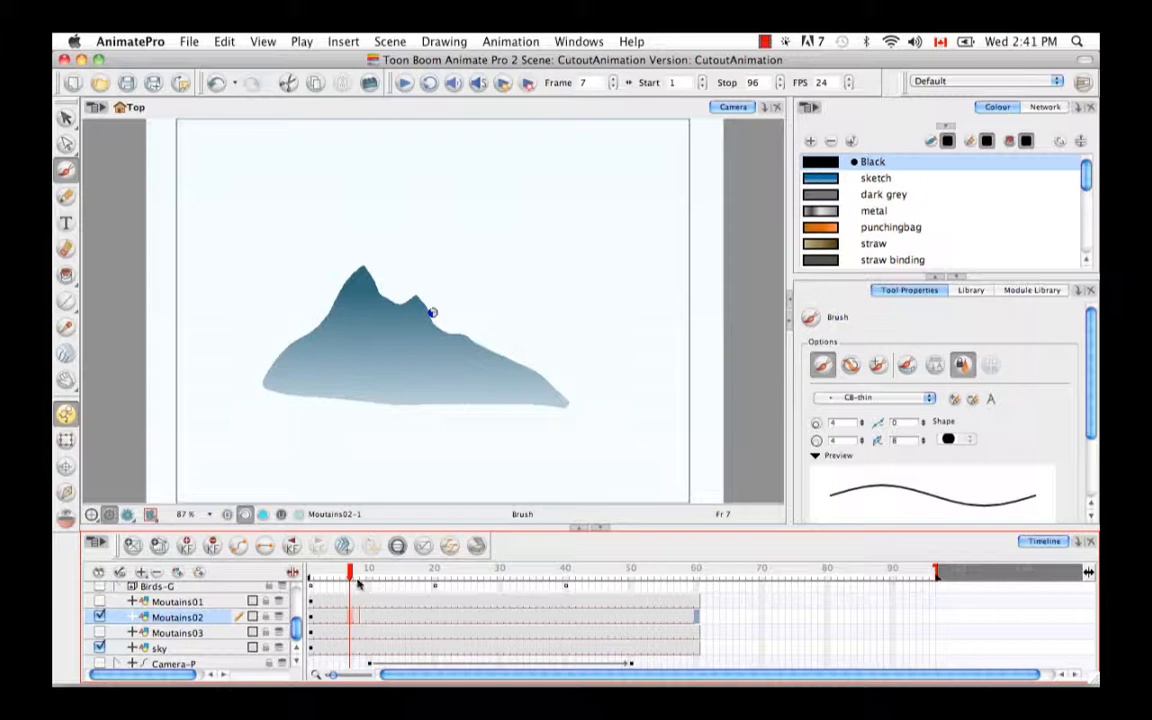
pyautogui.moveTo(350, 578); pyautogui.dragTo(368, 578)
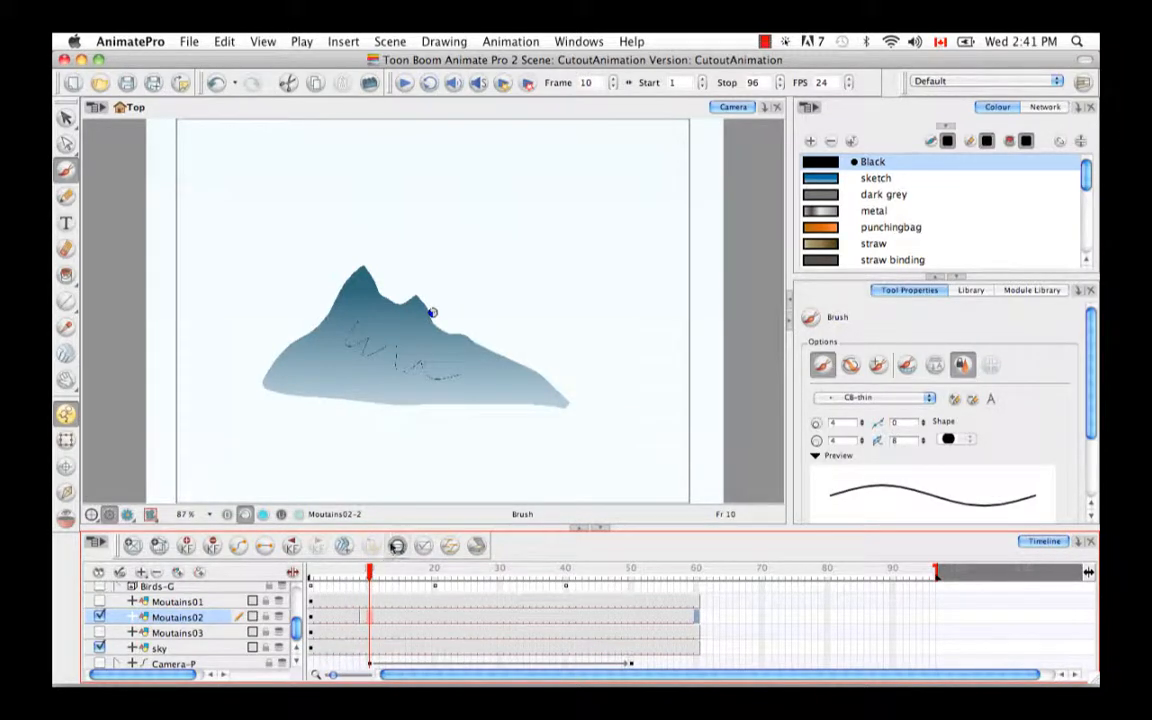
pyautogui.press('super+z')
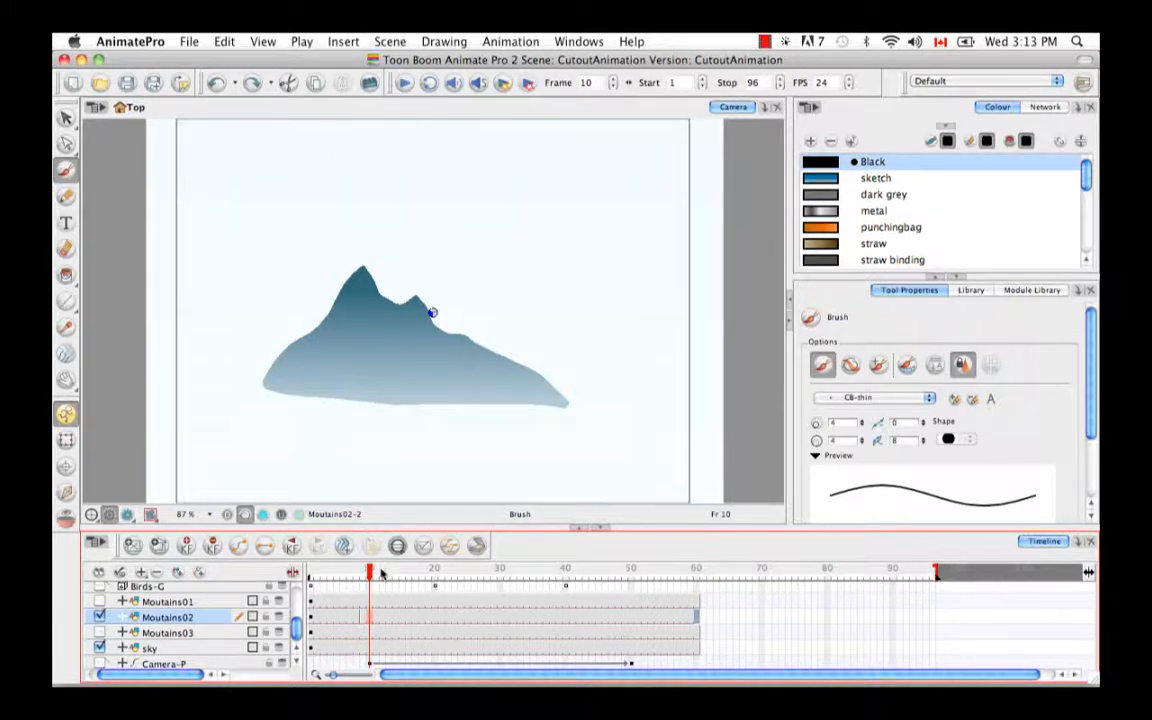
# - Set the scene's end to frame 60 and create an empty drawing on Moutains02 at frame 20
pyautogui.moveTo(370, 572); pyautogui.dragTo(434, 572)
pyautogui.click(436, 620)
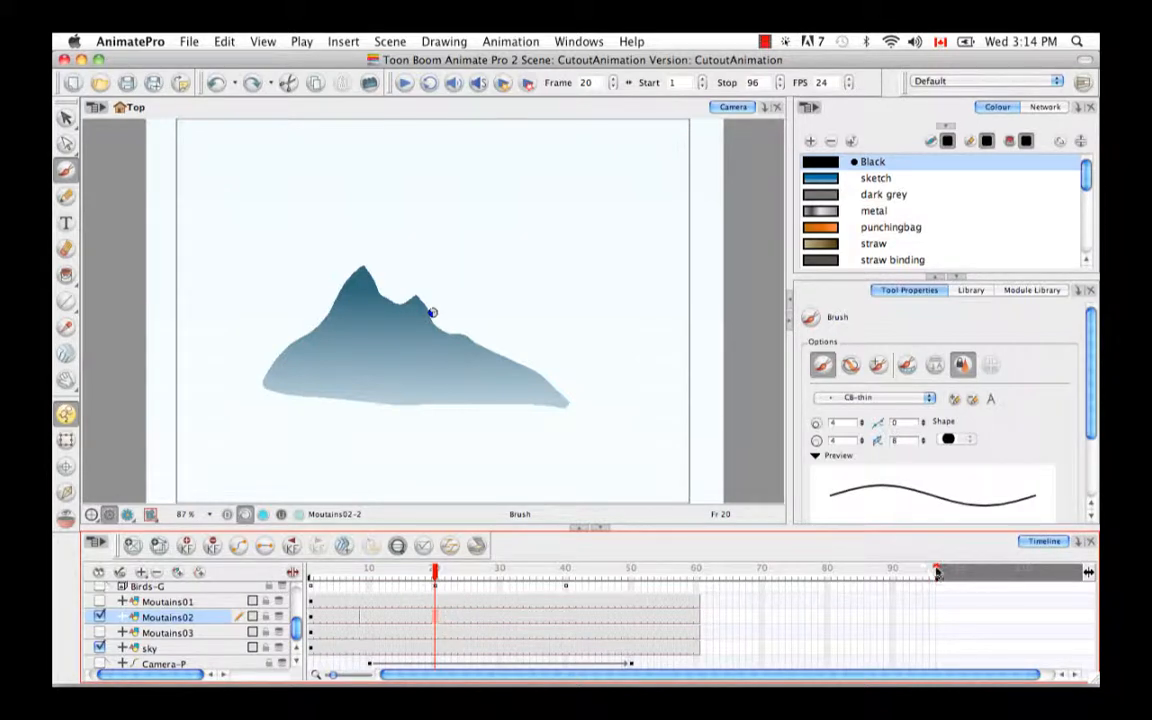
pyautogui.moveTo(936, 572); pyautogui.dragTo(698, 572)
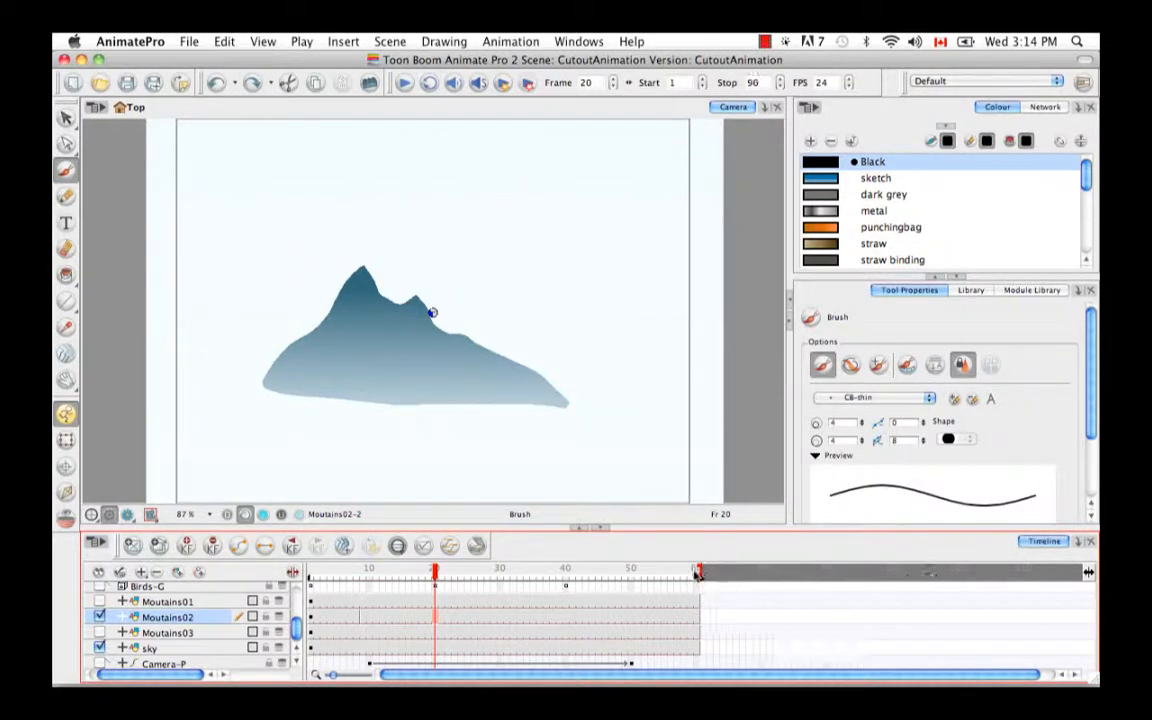
pyautogui.click(134, 549)
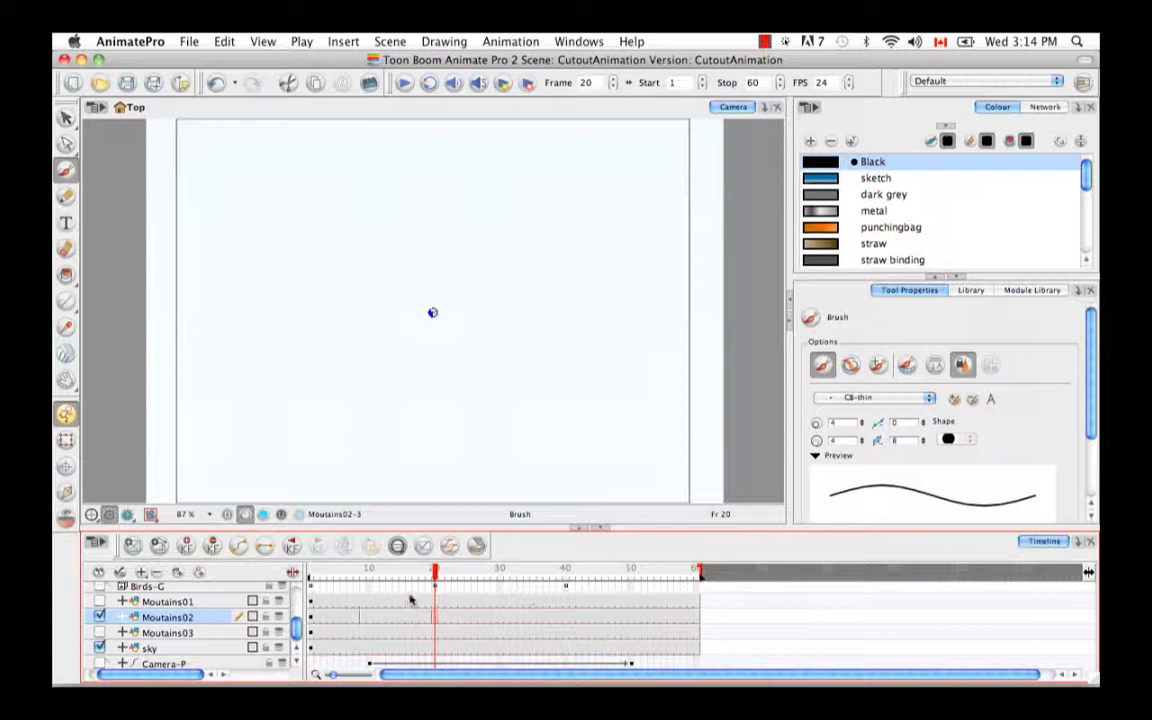
pyautogui.moveTo(398, 572)
pyautogui.mouseDown()
pyautogui.moveTo(310, 578)
pyautogui.moveTo(486, 590)
pyautogui.moveTo(447, 592)
pyautogui.mouseUp()
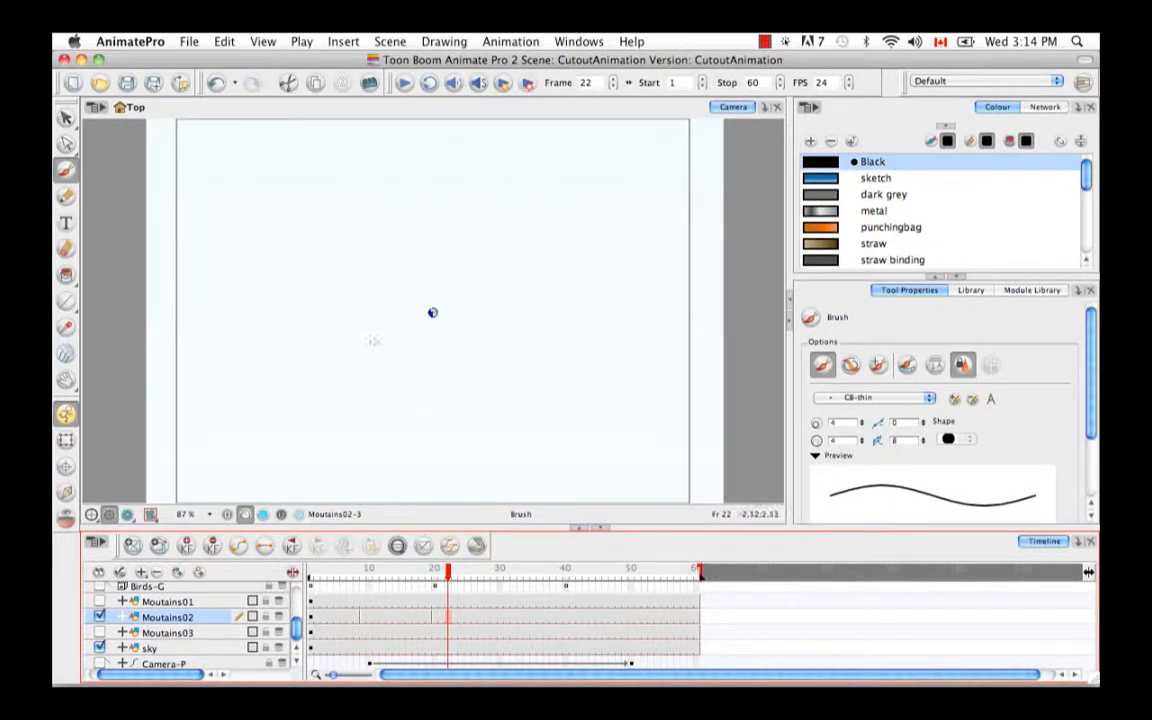
# - Insert keyframes on the Moutains02 layer at frames 4, 14 and 27
pyautogui.moveTo(447, 582)
pyautogui.mouseDown()
pyautogui.moveTo(415, 578)
pyautogui.moveTo(480, 571)
pyautogui.moveTo(330, 576)
pyautogui.mouseUp()
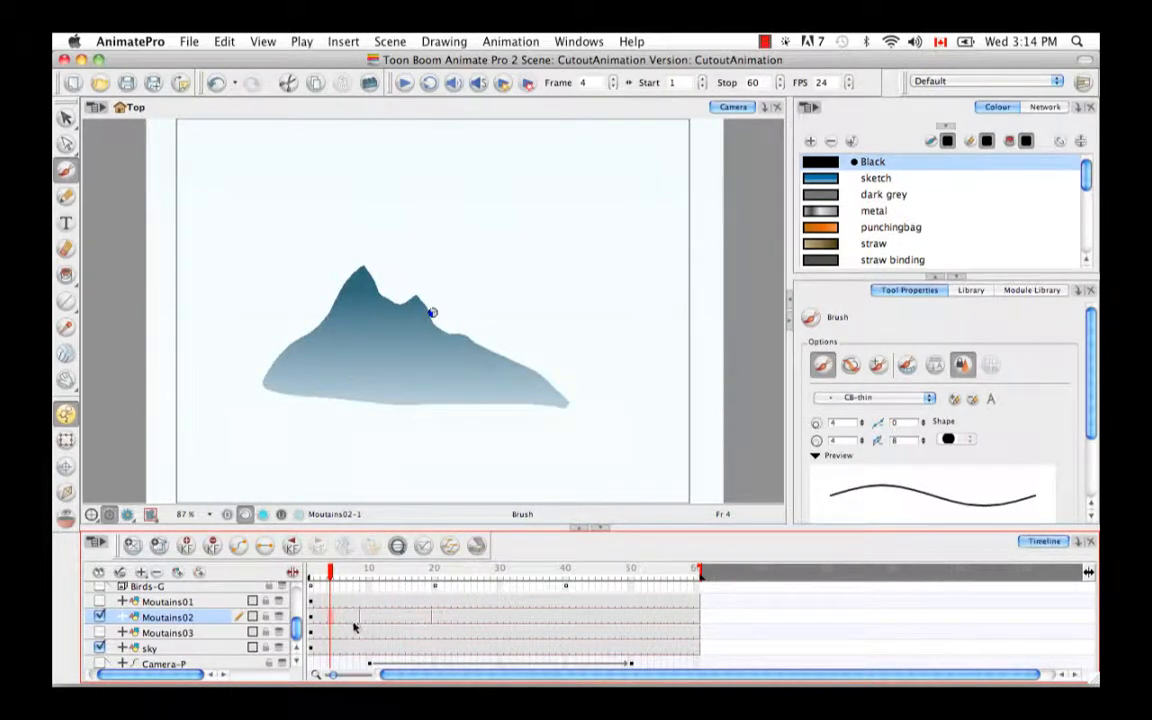
pyautogui.click(185, 543)
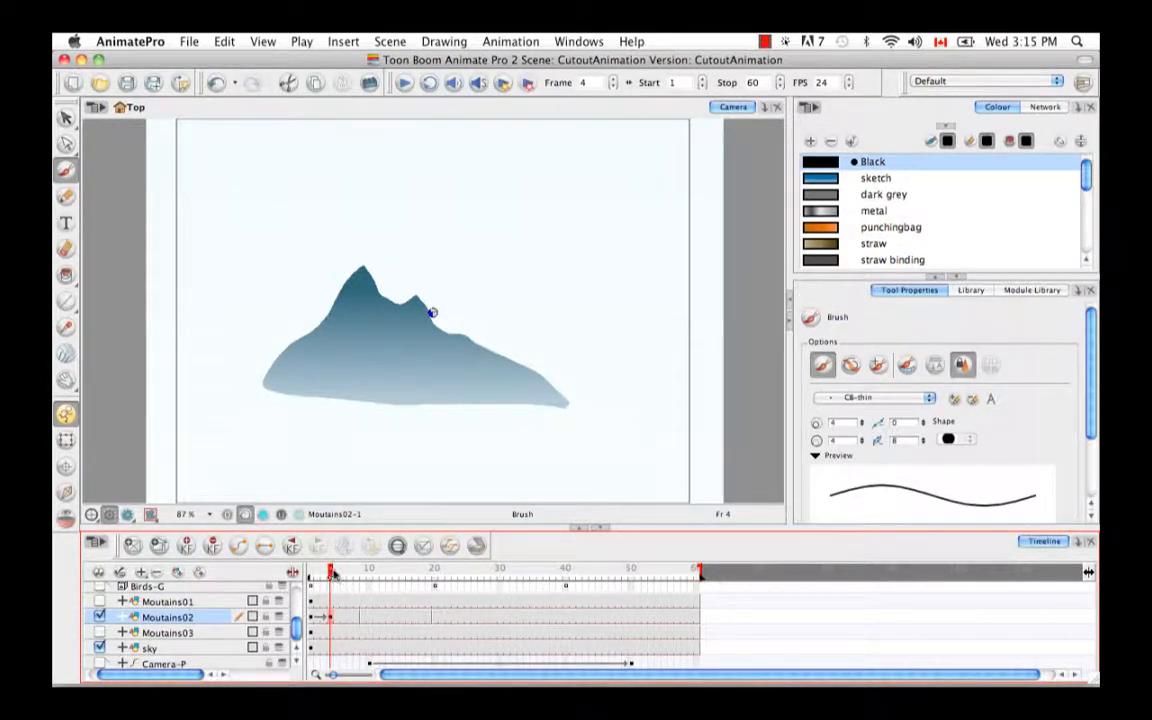
pyautogui.click(396, 617)
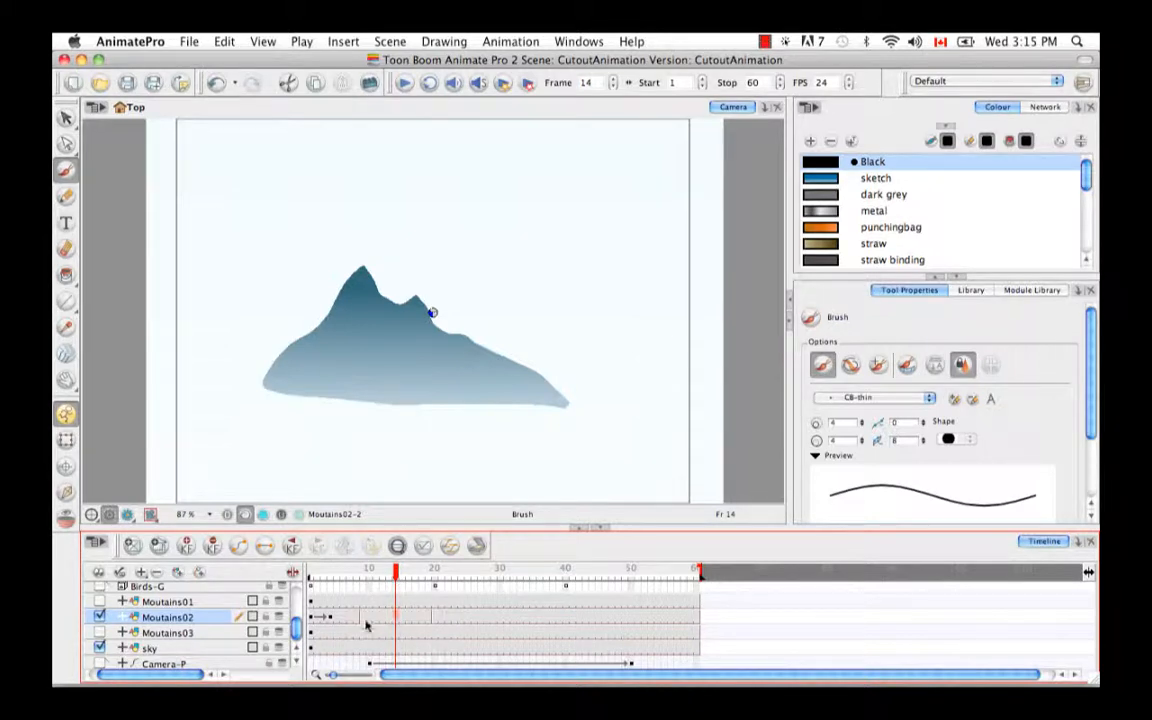
pyautogui.rightClick(392, 620)
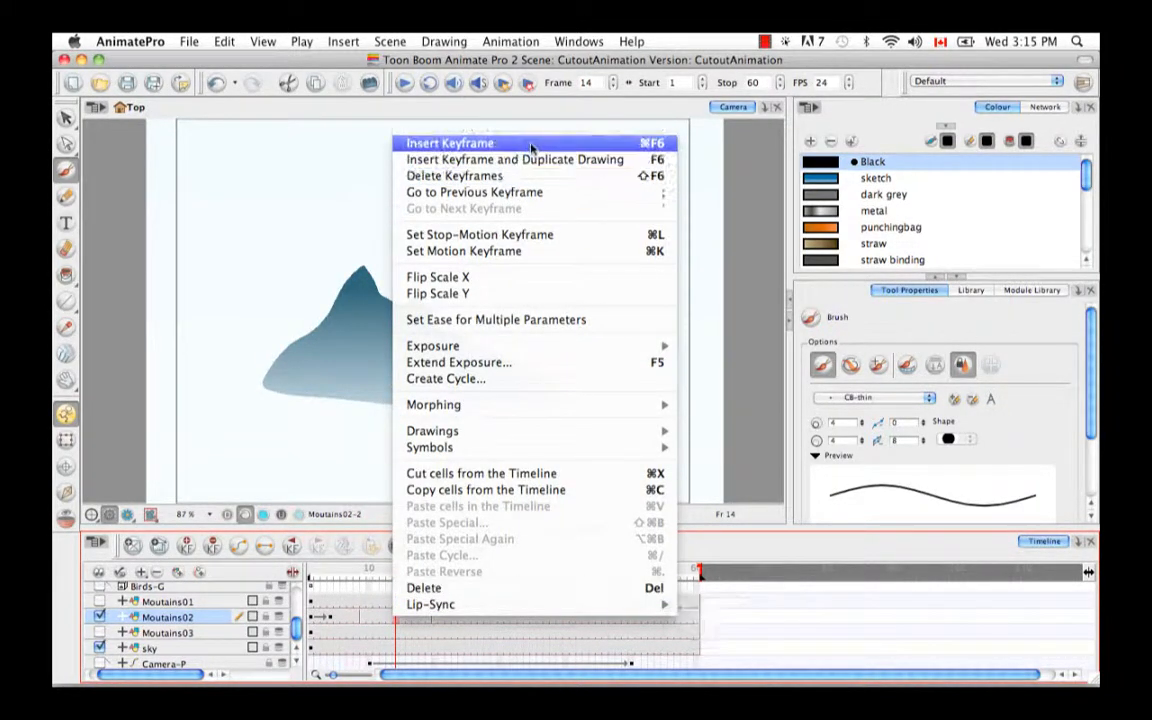
pyautogui.click(660, 146)
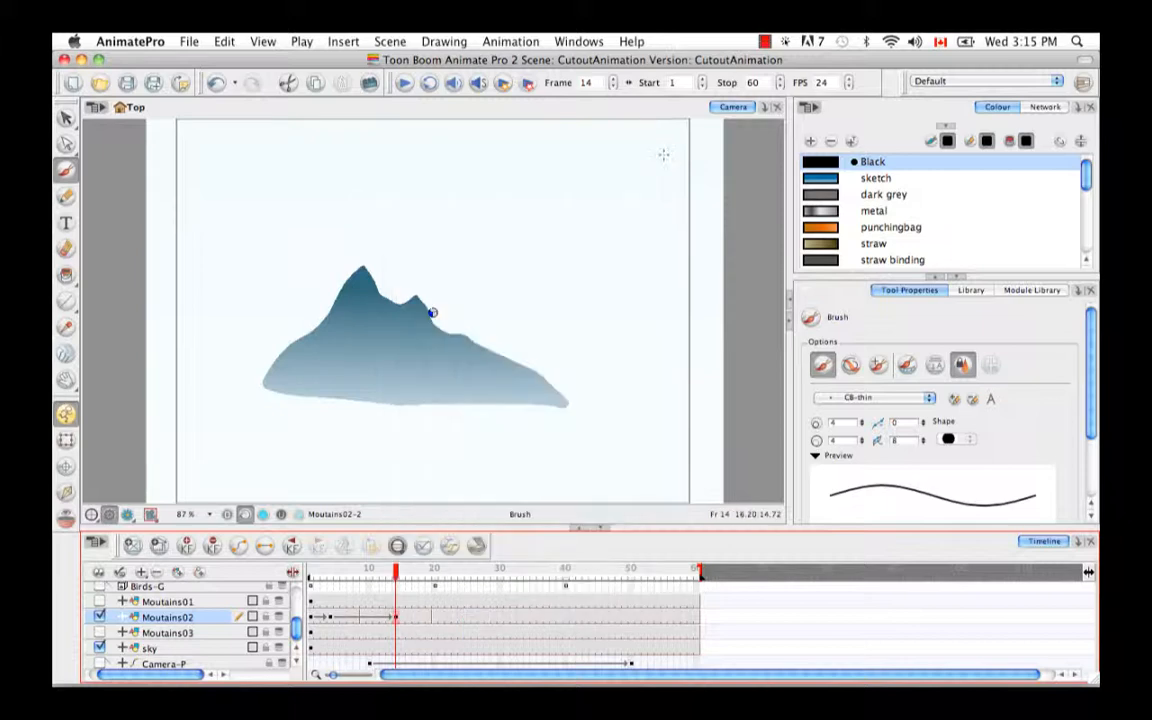
pyautogui.moveTo(395, 568); pyautogui.dragTo(479, 568)
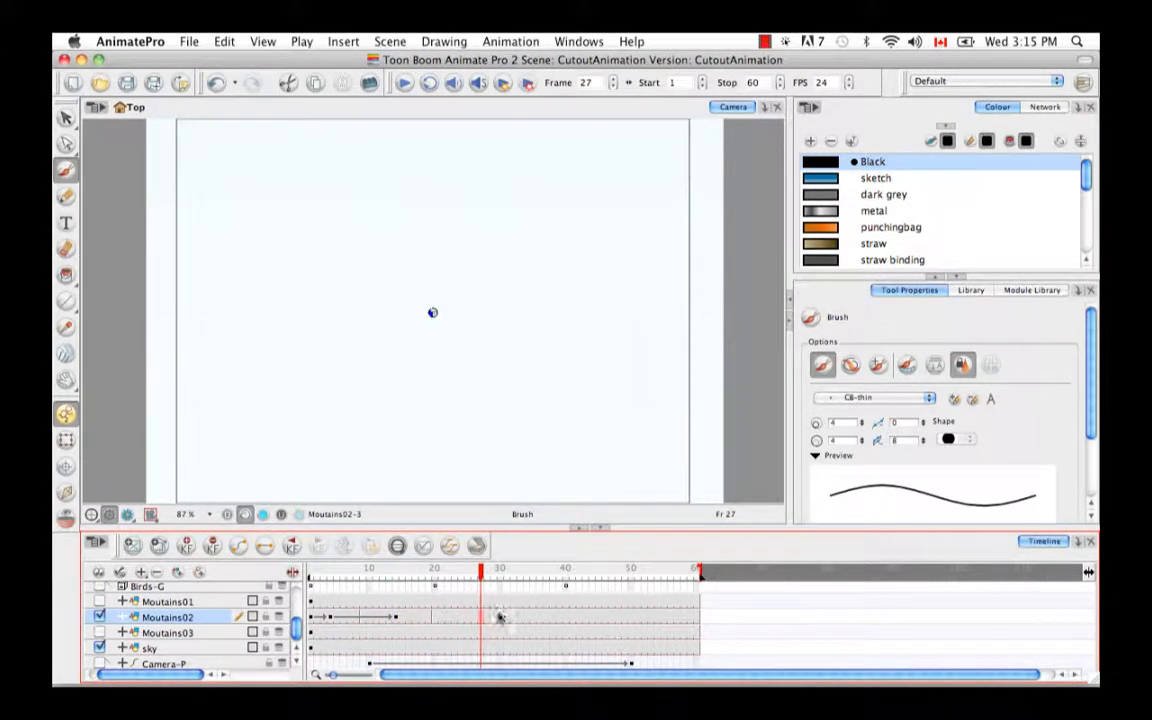
pyautogui.press('super')
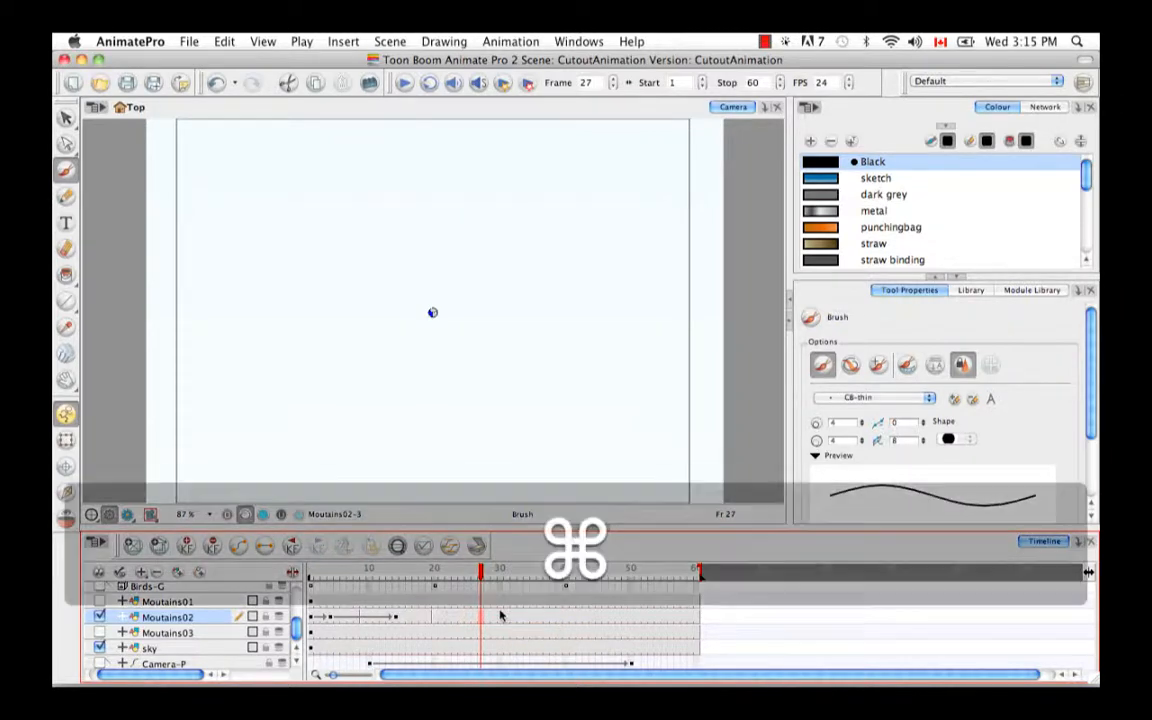
pyautogui.press('super+F6')
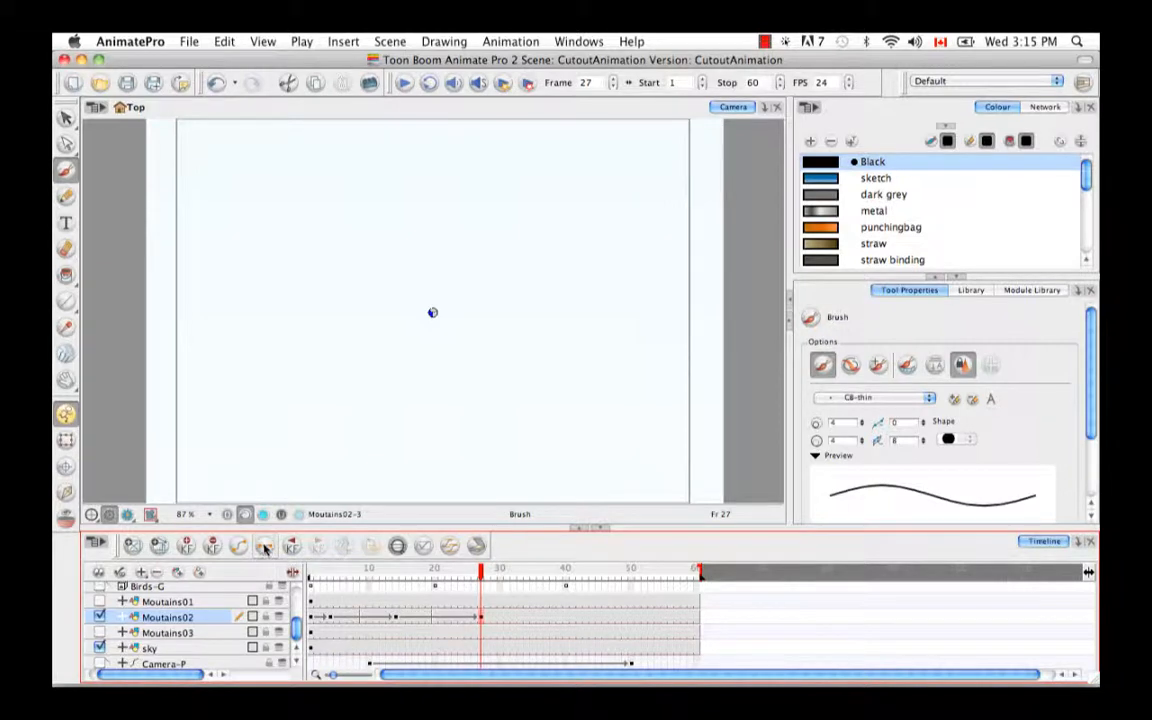
# - Set the Moutains02 segments between frames 14 and 27 and between frames 4 and 14 to stop-motion
pyautogui.moveTo(476, 569); pyautogui.dragTo(449, 569)
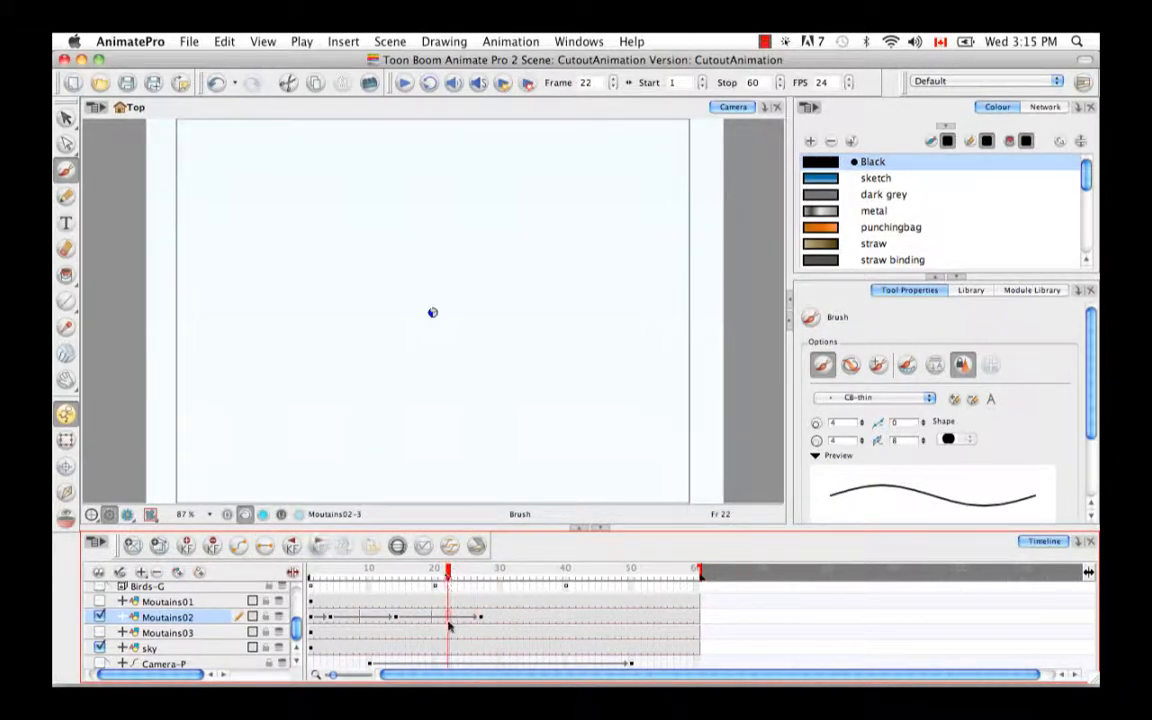
pyautogui.click(396, 620)
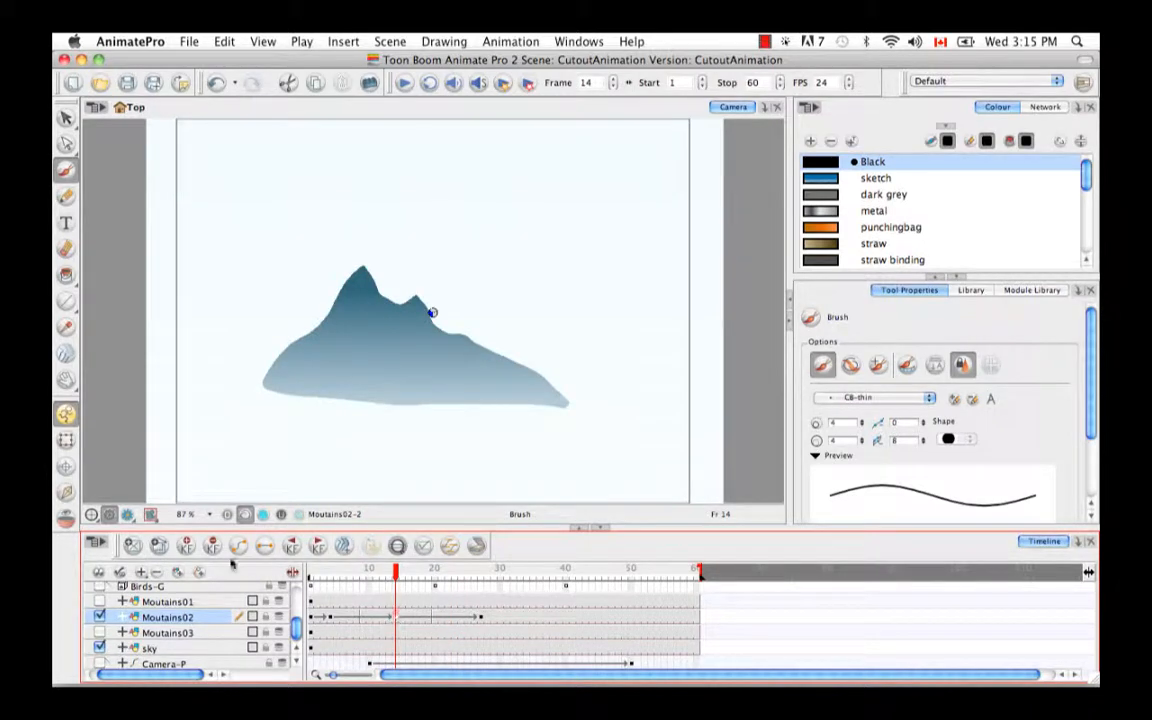
pyautogui.click(363, 618)
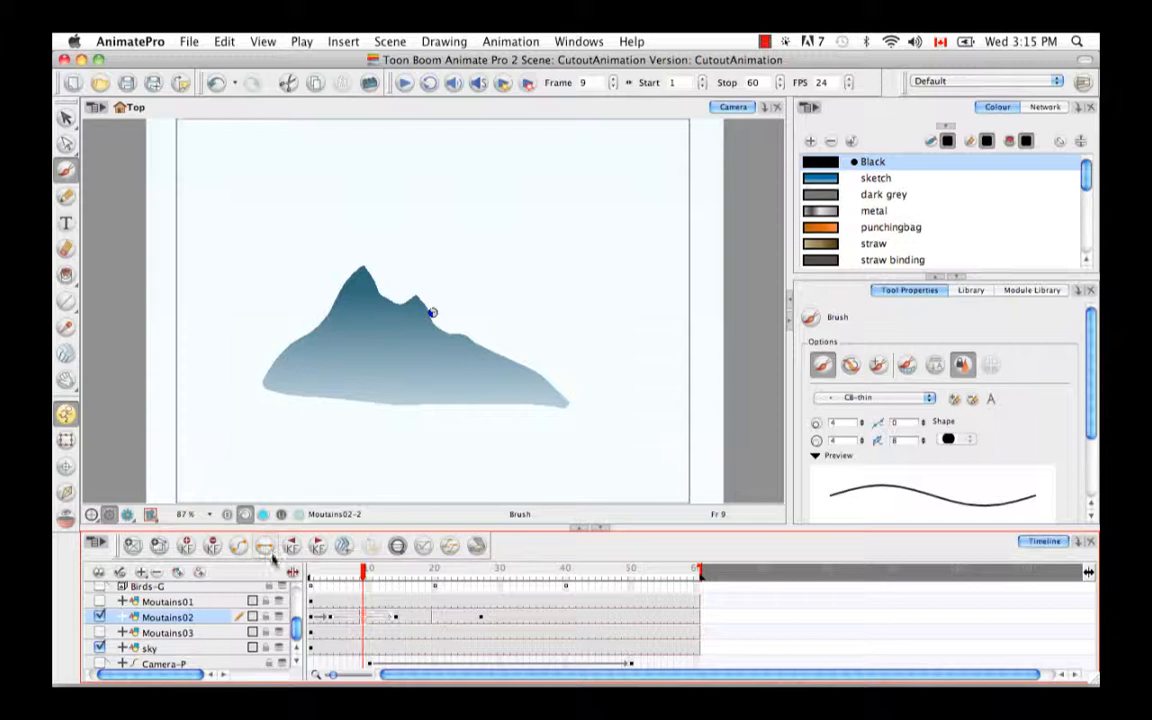
# - Set the Moutains02 keyframe at frame 14 to a motion keyframe
pyautogui.click(396, 569)
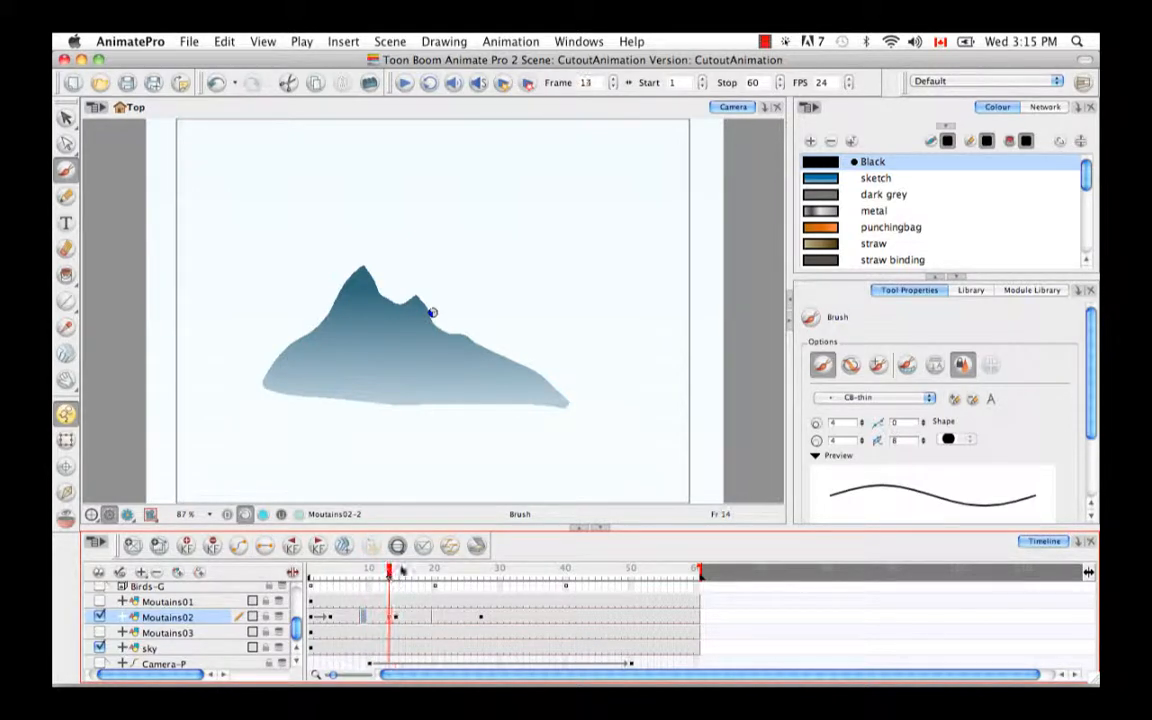
pyautogui.click(397, 619)
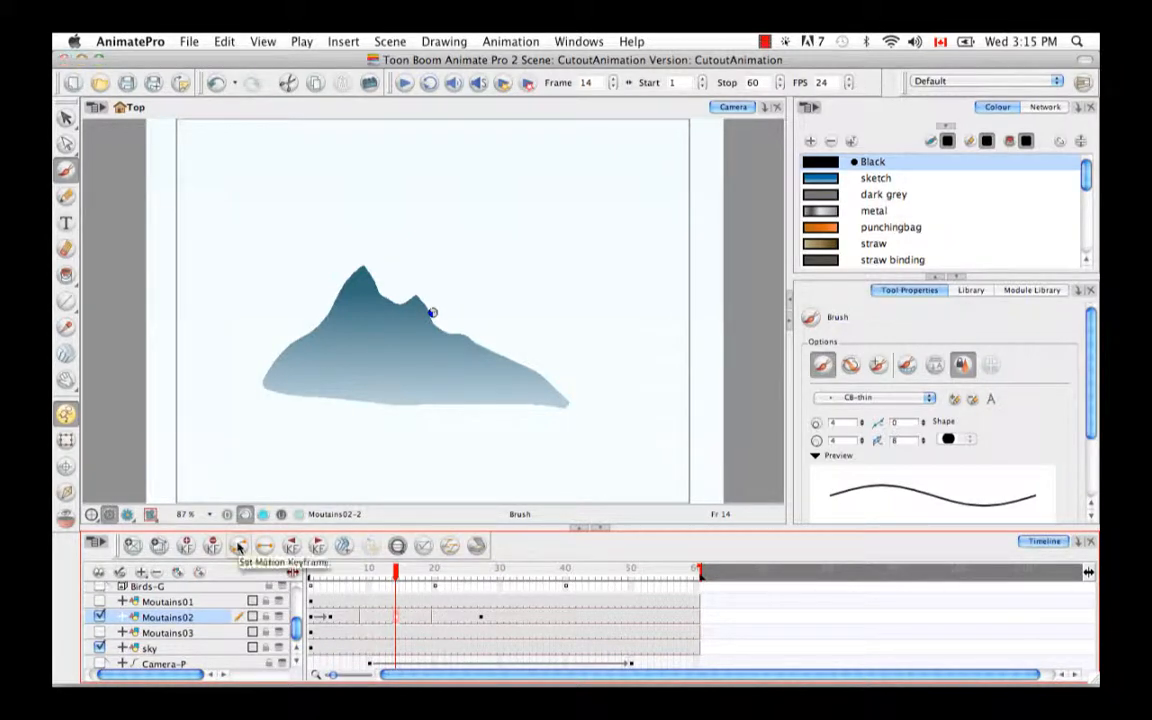
pyautogui.click(238, 547)
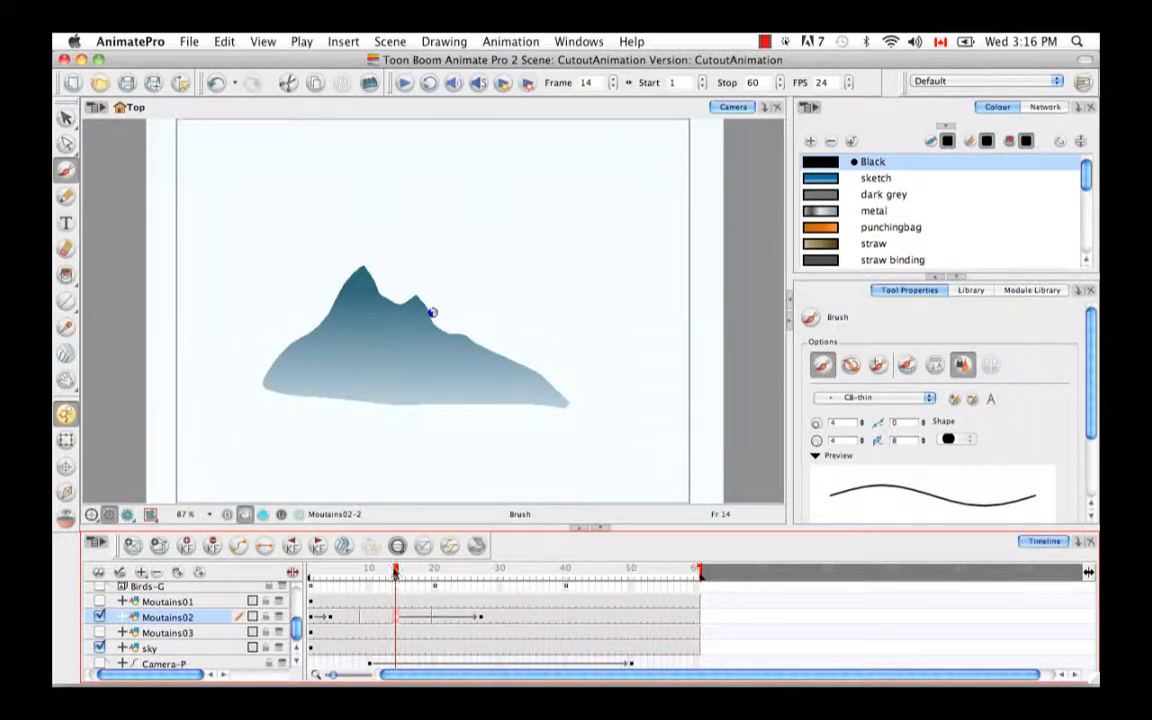
# - Delete the whole cell at frame 27 on Moutains02, check the frames after it, and undo the deletion
pyautogui.moveTo(396, 570); pyautogui.dragTo(483, 584)
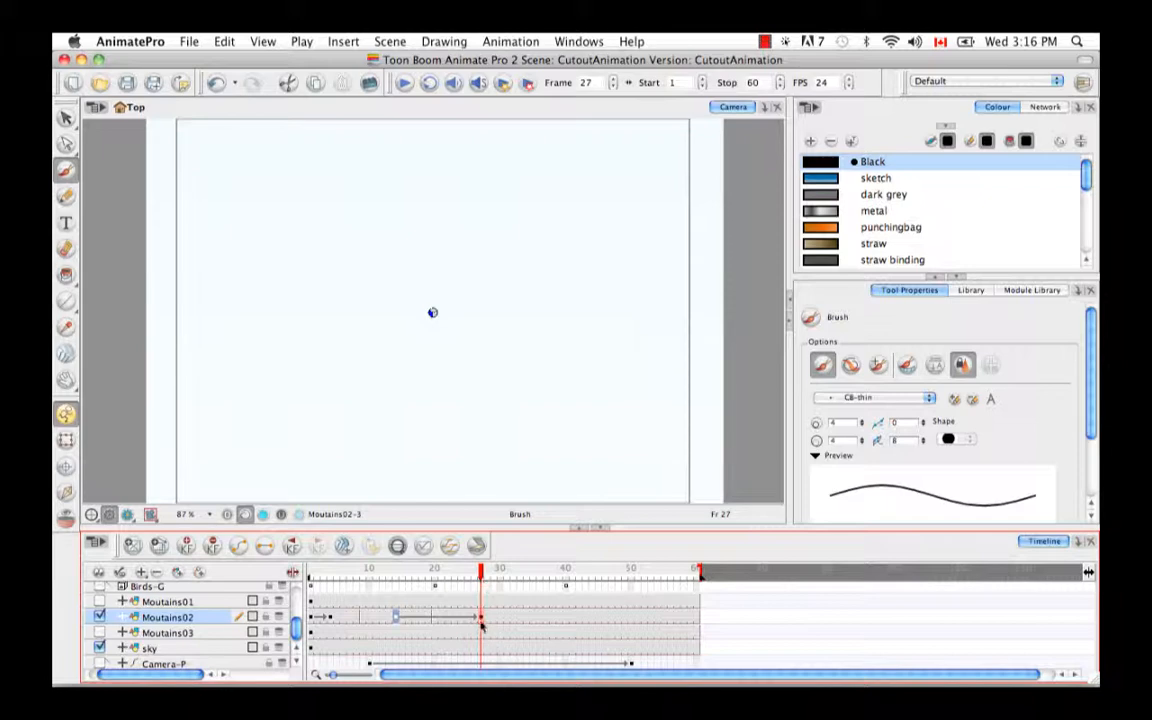
pyautogui.click(482, 620)
pyautogui.press('BackSpace')
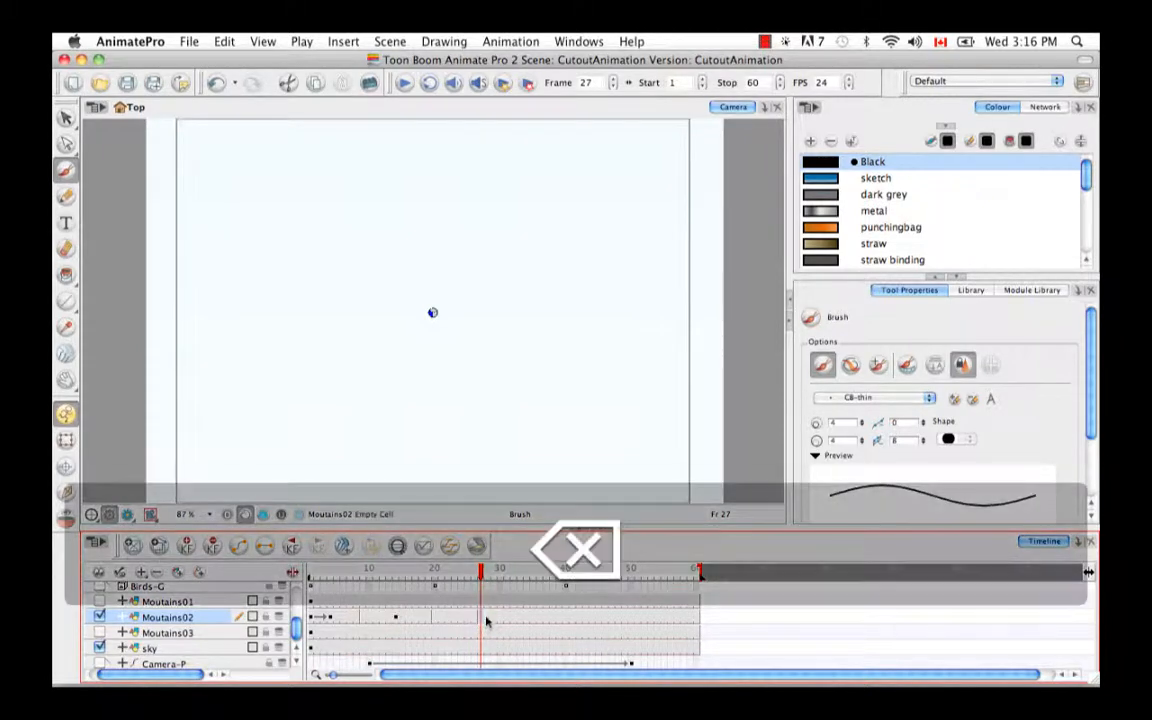
pyautogui.moveTo(482, 574); pyautogui.dragTo(520, 575)
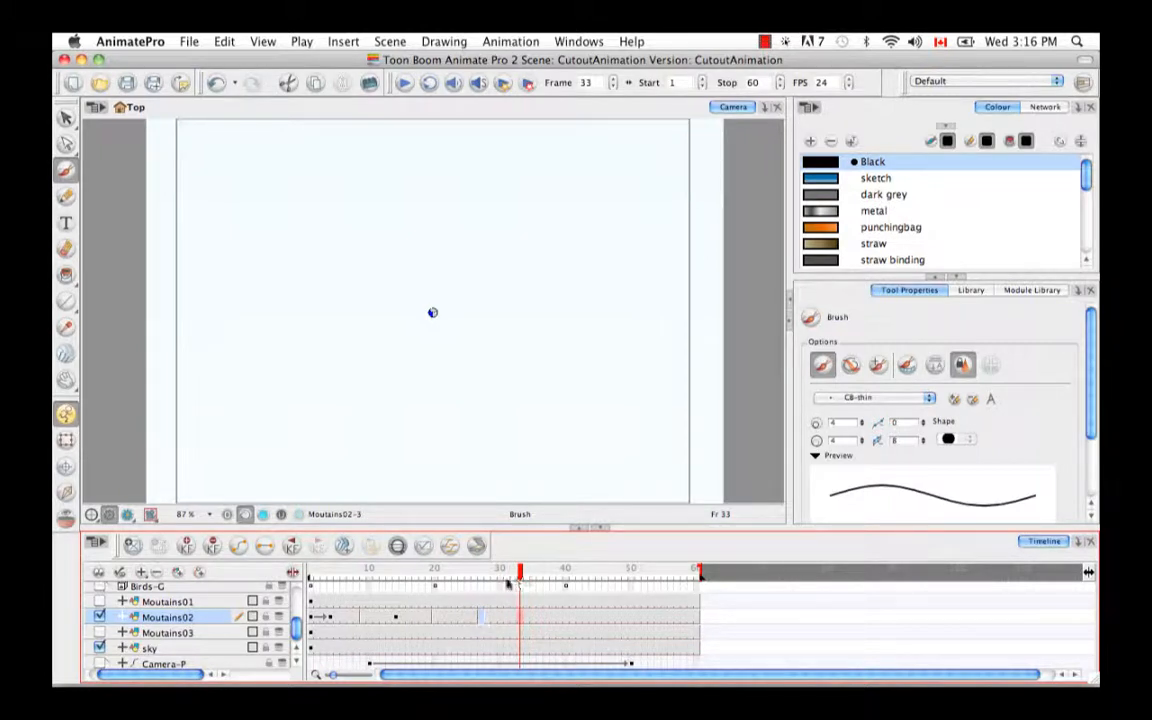
pyautogui.press('super+z')
# - Delete only the keyframe at frame 27 on Moutains02, using the Delete Keyframes command
pyautogui.click(488, 589)
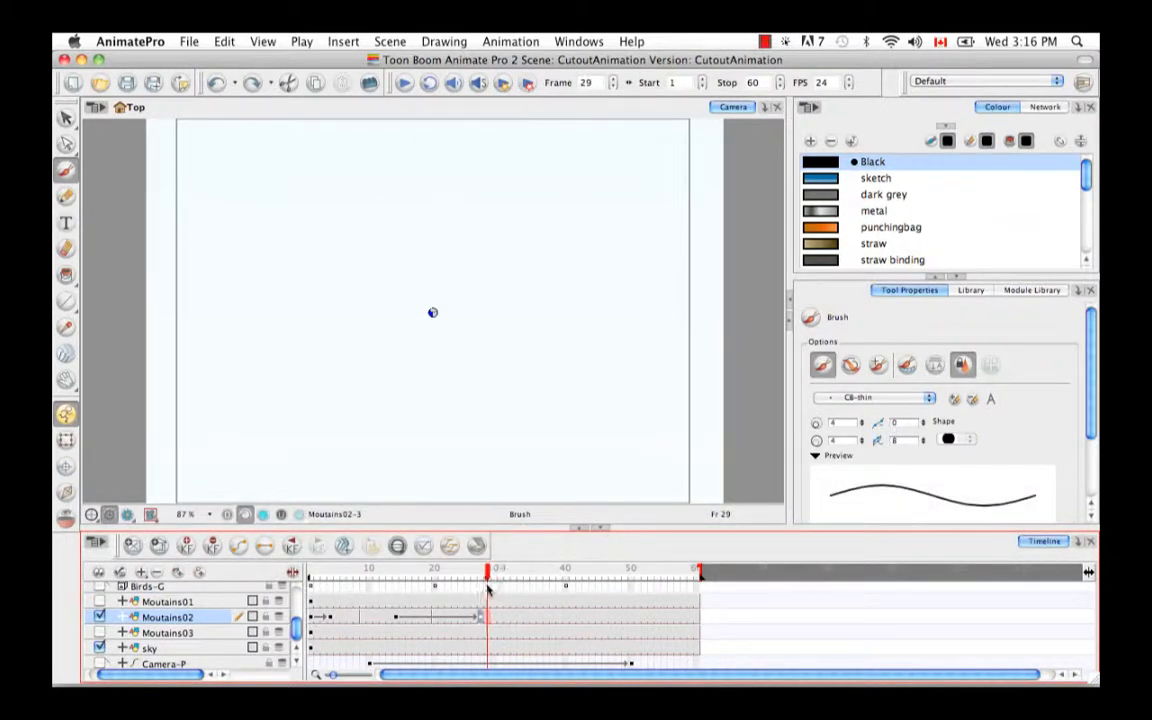
pyautogui.press(',')
pyautogui.press(',')
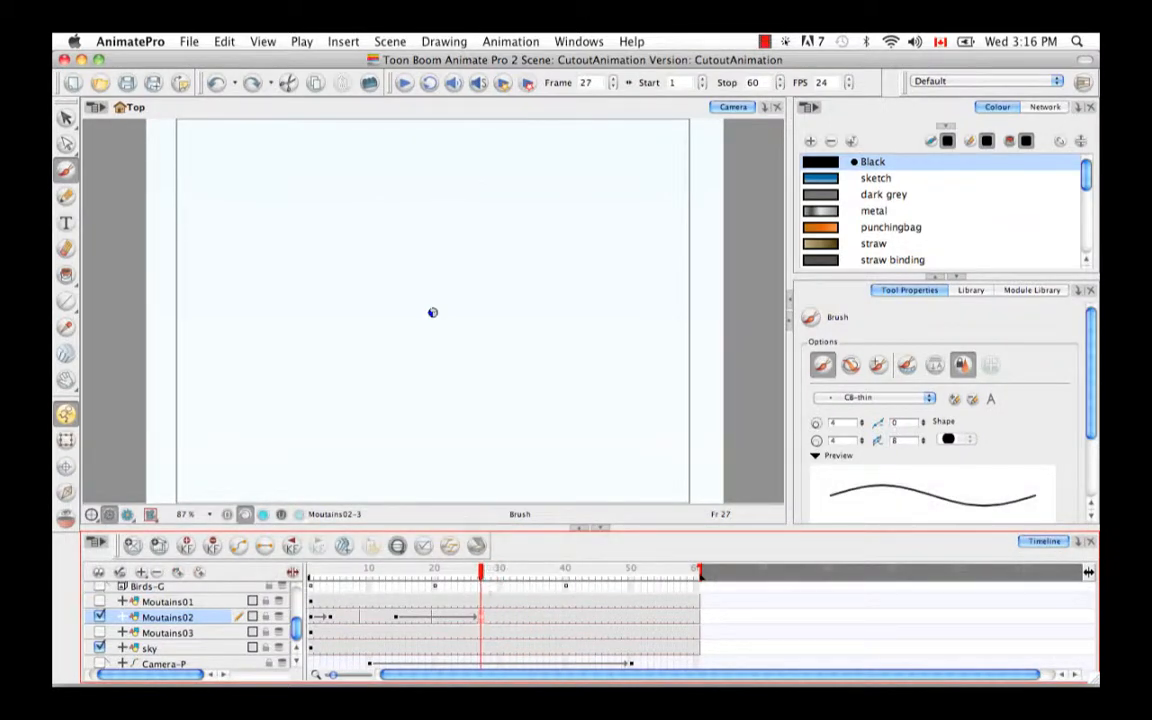
pyautogui.rightClick(483, 621)
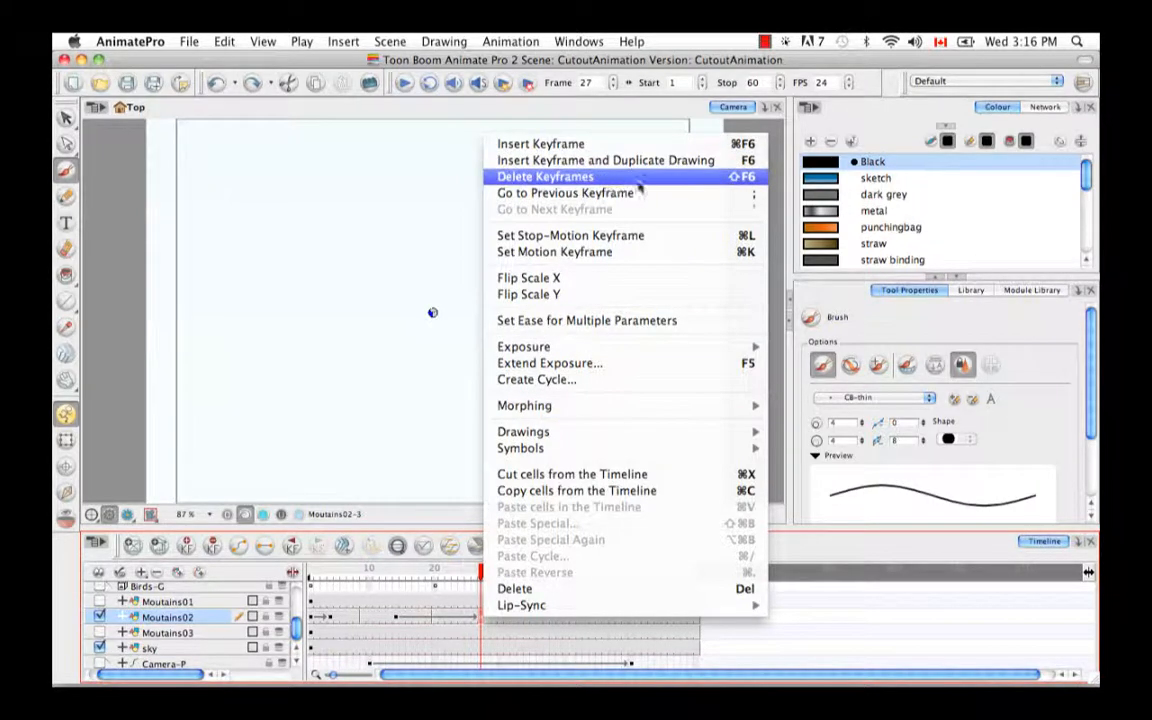
pyautogui.click(735, 178)
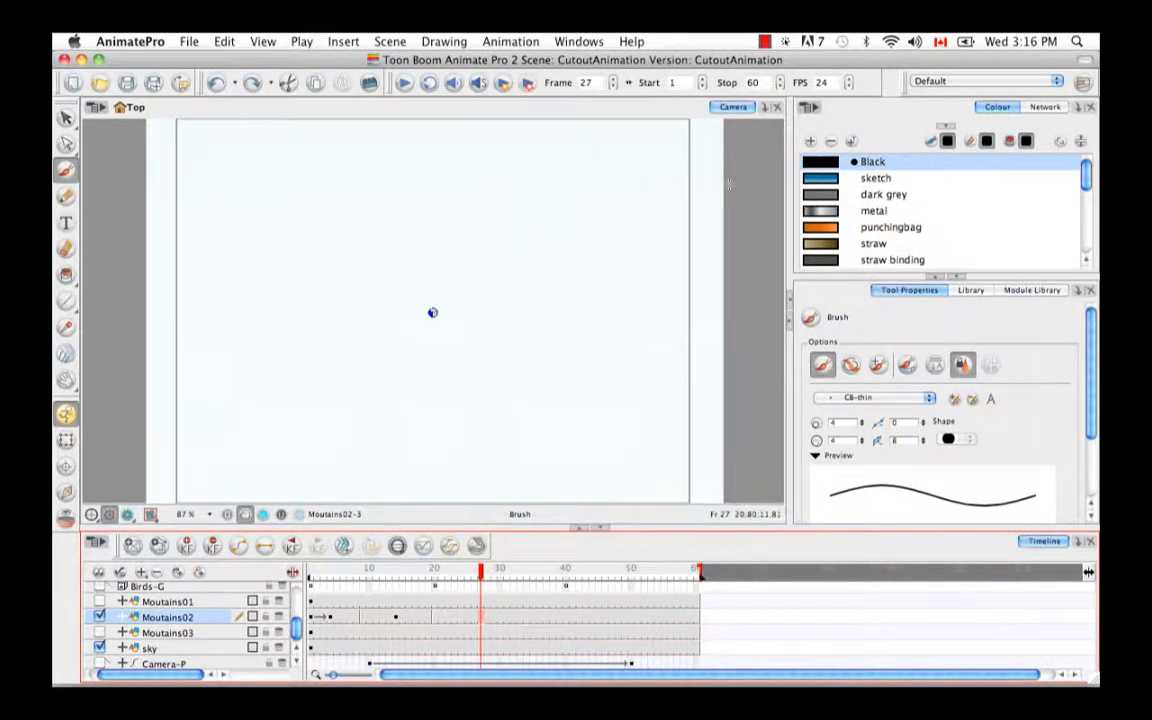
# - Insert a keyframe and duplicate the drawing at frame 14 on Moutains02, and check the frames up to 25
pyautogui.click(395, 620)
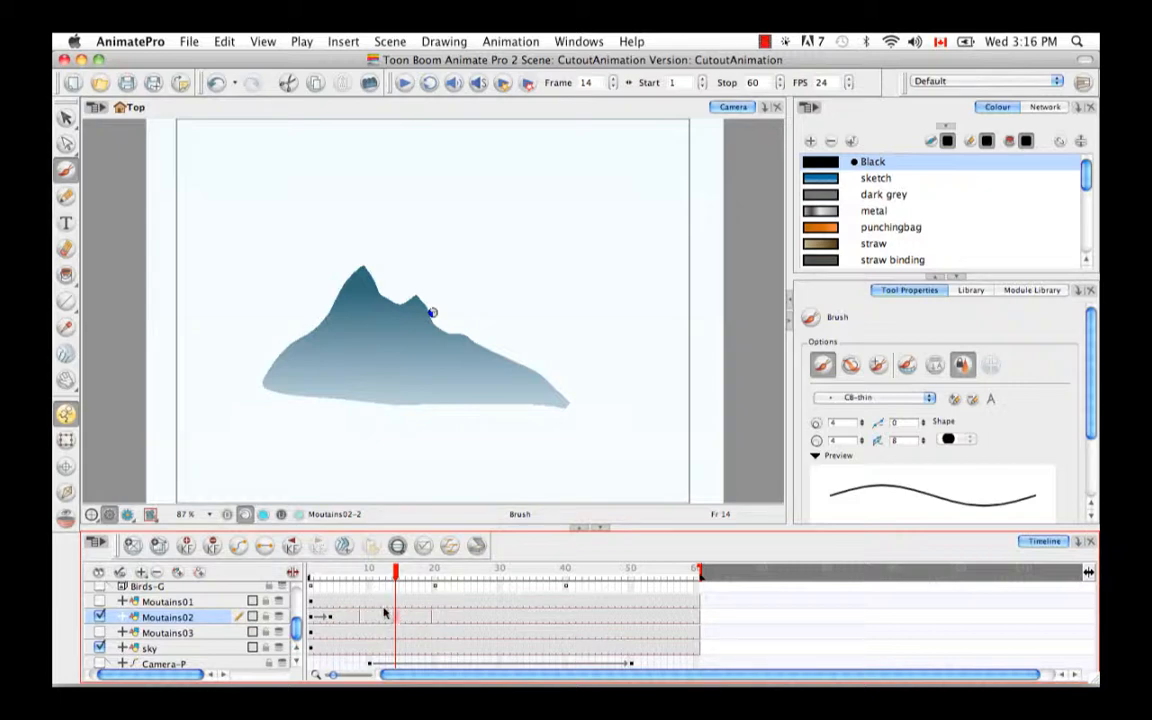
pyautogui.rightClick(397, 619)
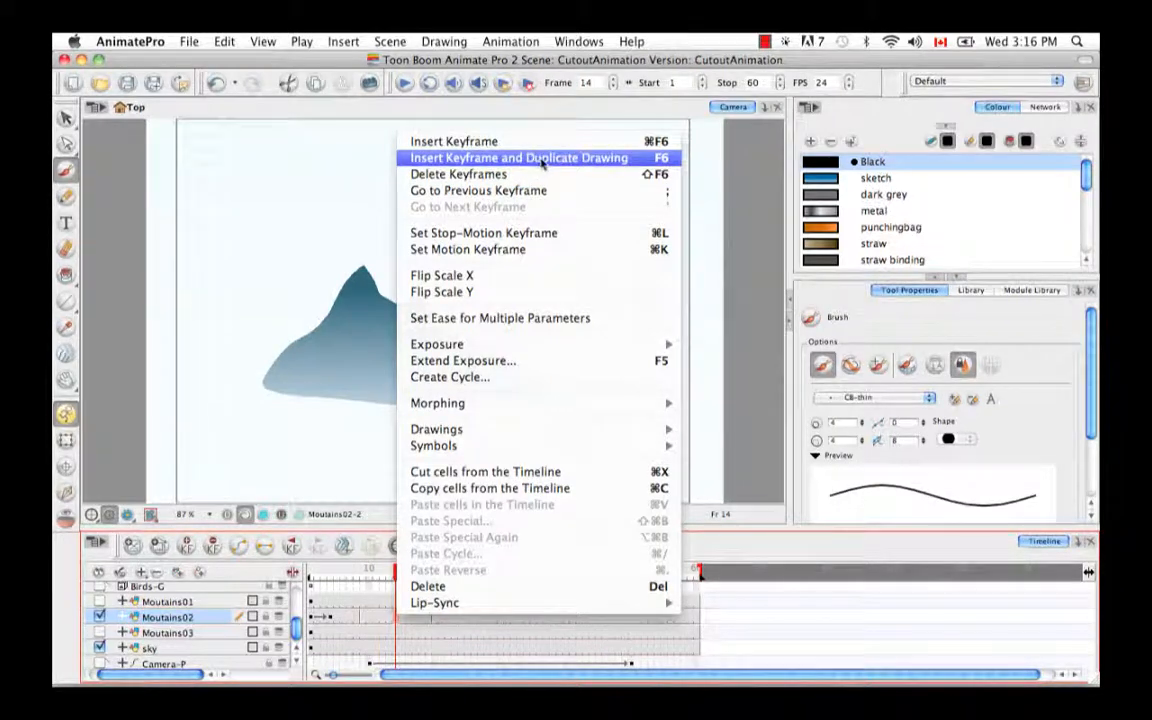
pyautogui.click(548, 159)
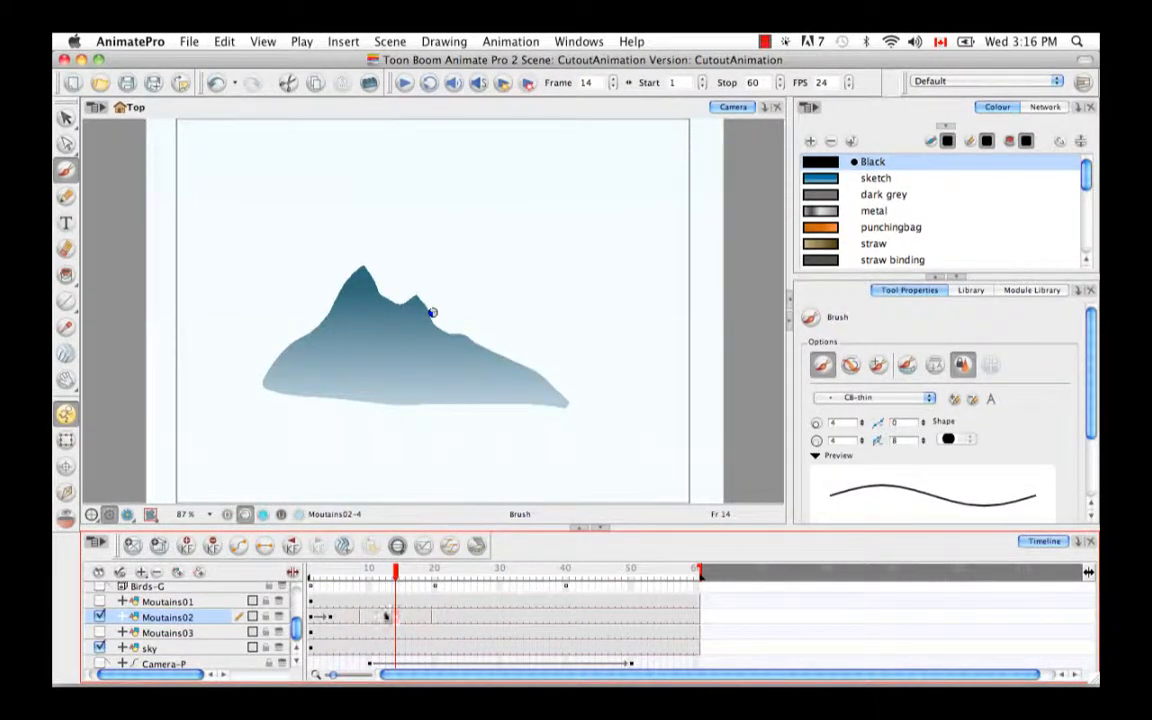
pyautogui.moveTo(399, 605)
pyautogui.mouseDown()
pyautogui.moveTo(468, 600)
pyautogui.moveTo(472, 622)
pyautogui.mouseUp()
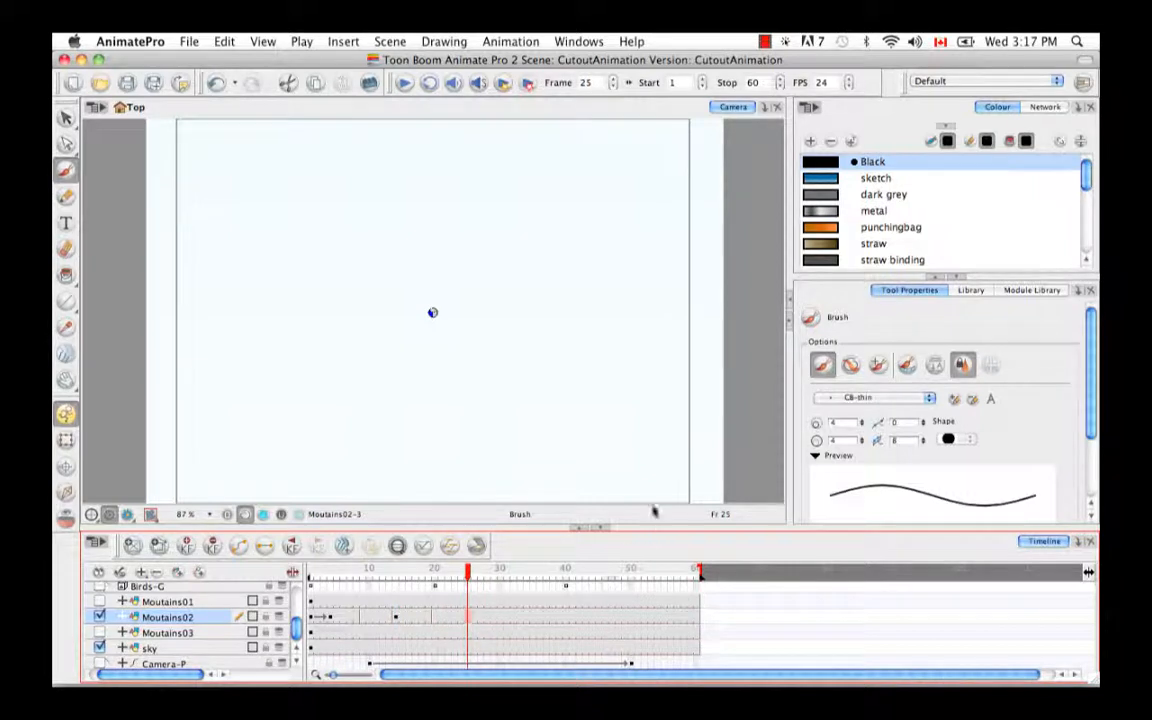